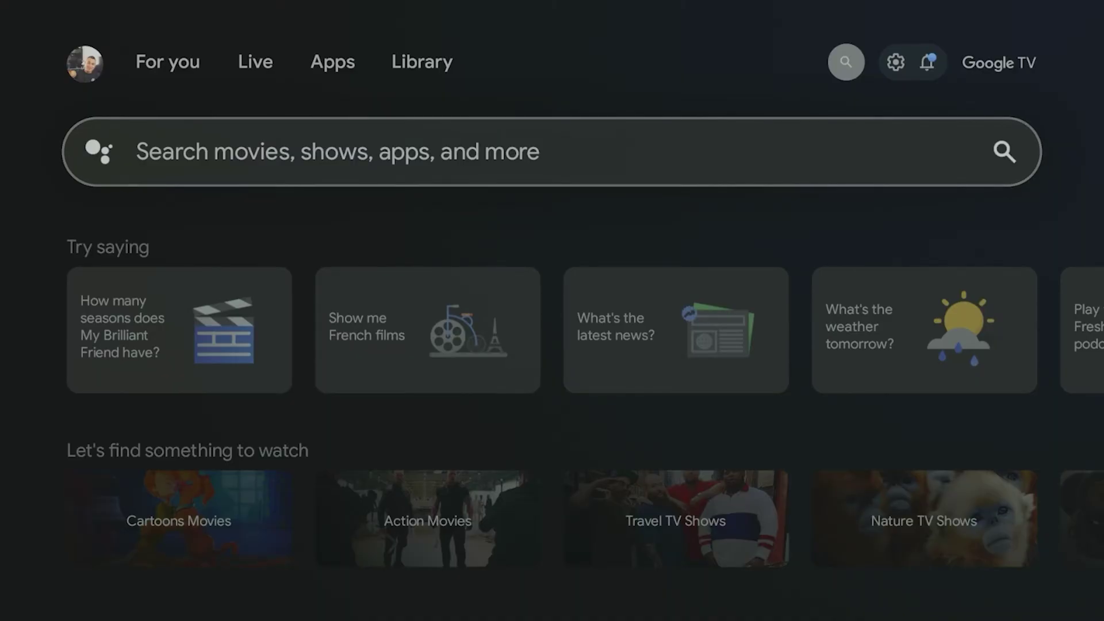
Step: Return to the Search page and open the full-screen search field
key(Down)
key(Up)
key(Left)
key(Left)
key(Left)
key(Left)
key(Right)
key(Right)
key(Right)
key(Right)
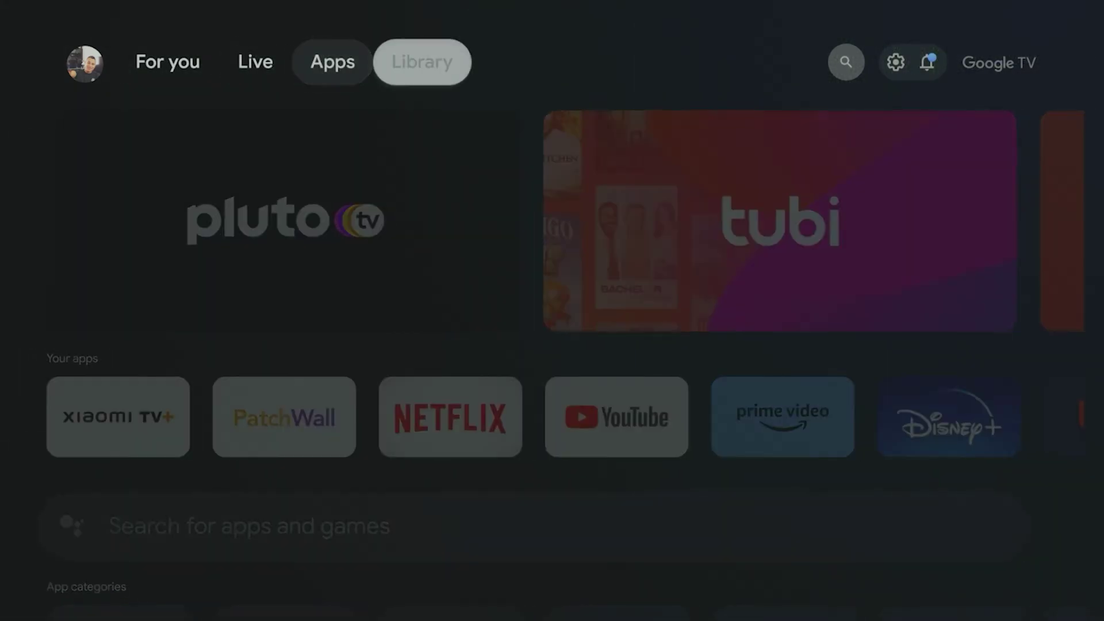
key(Down)
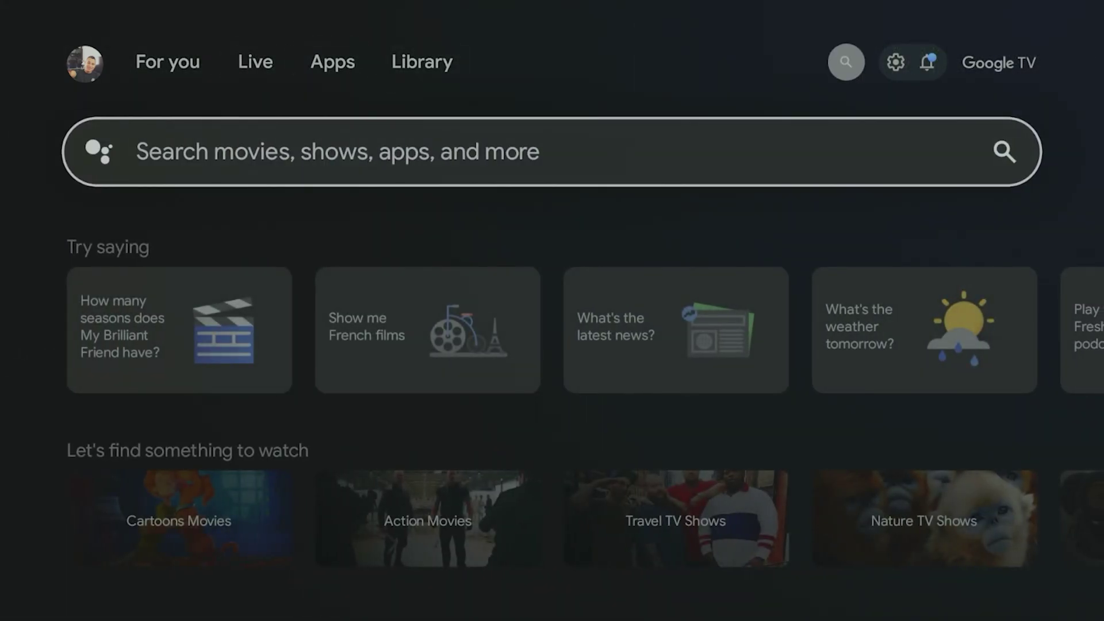
key(Return)
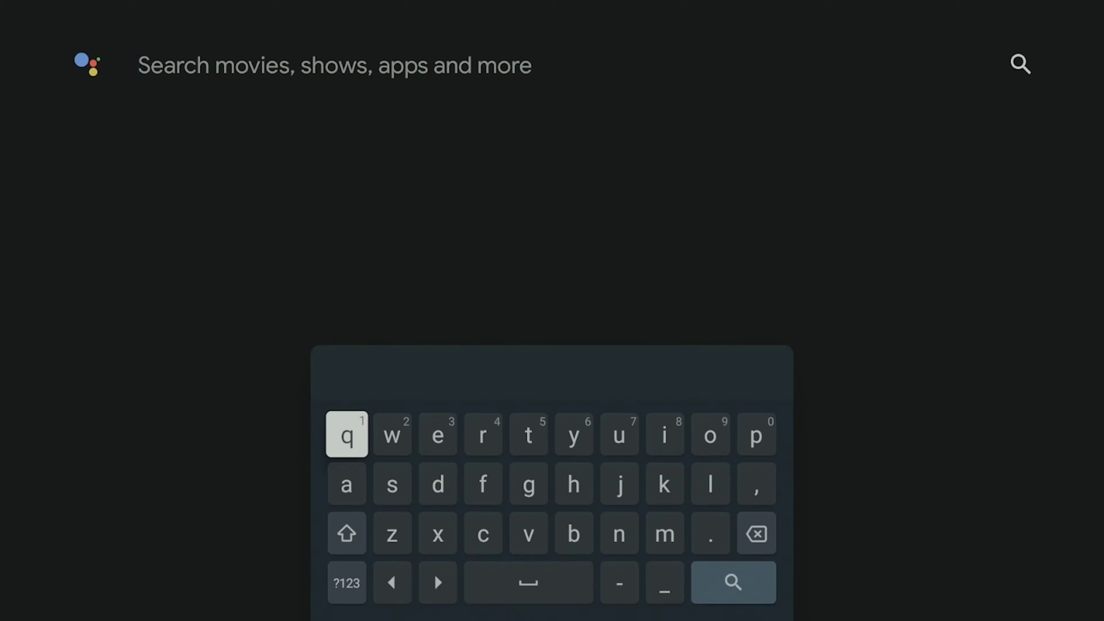
Step: Voice-search 'downloader' to bring up the Downloader by AFTVnews store page
key(Down)
key(Right)
key(Right)
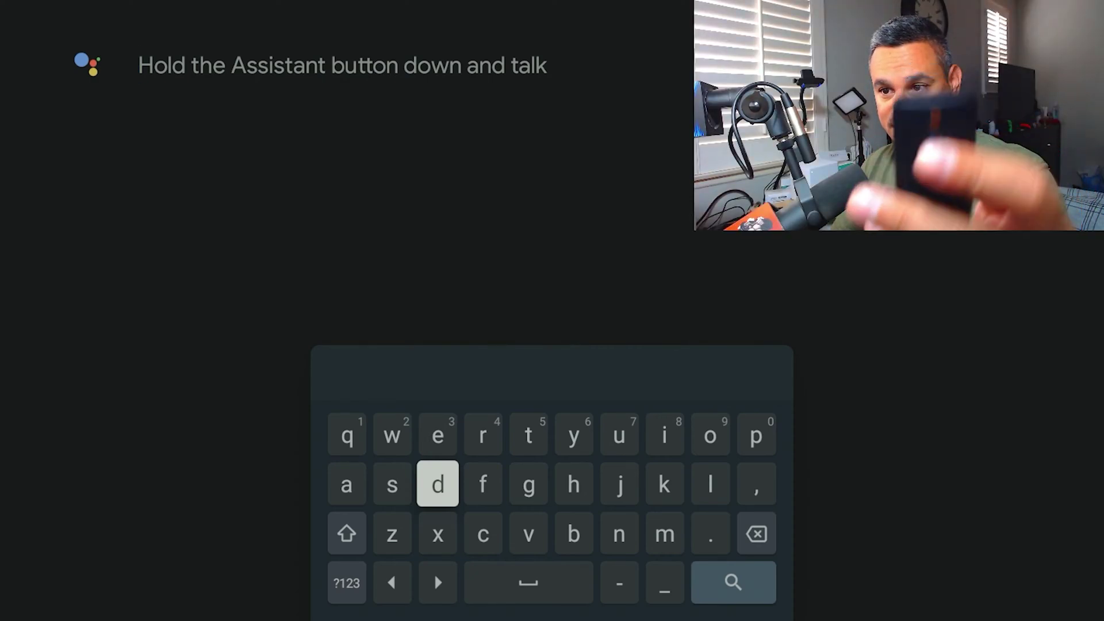
key(super)
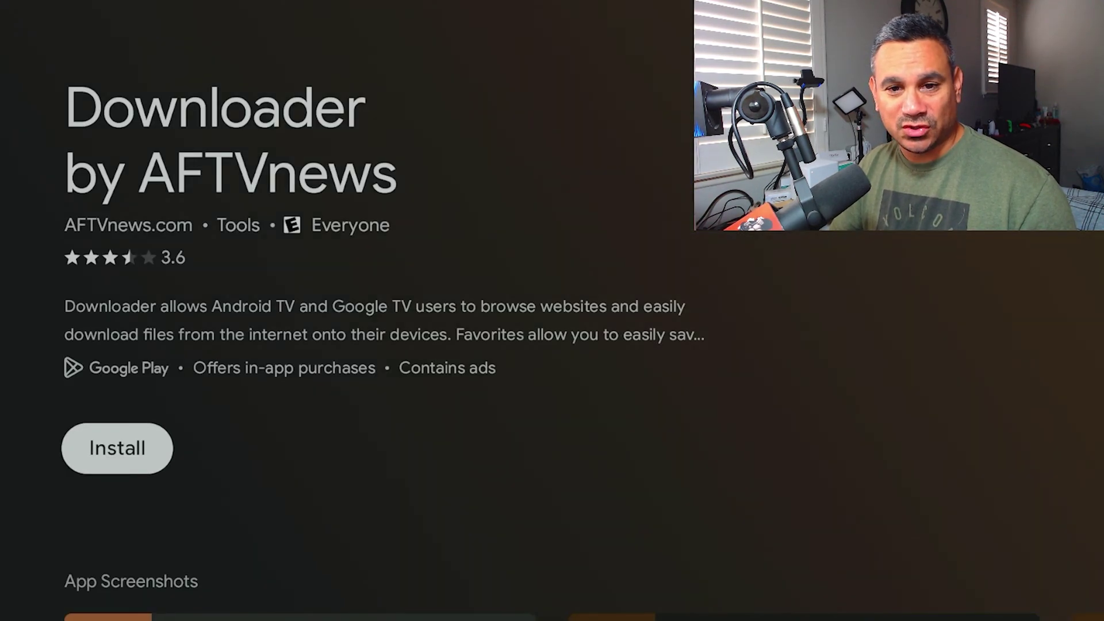
Step: Install Downloader by AFTVnews from its listing and open it once installed
key(Return)
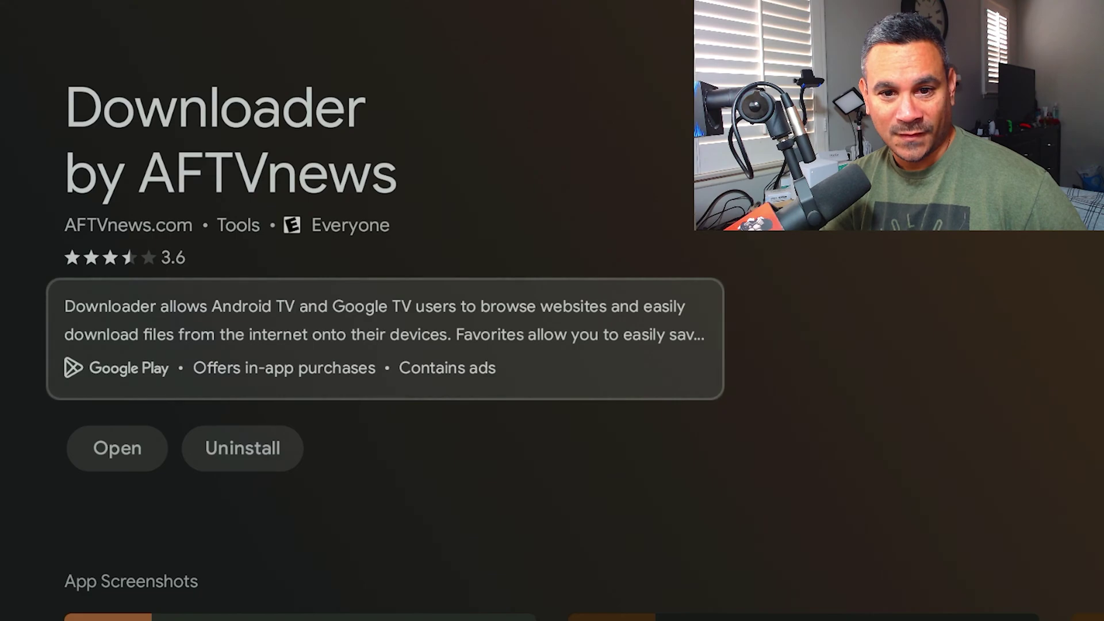
key(Down)
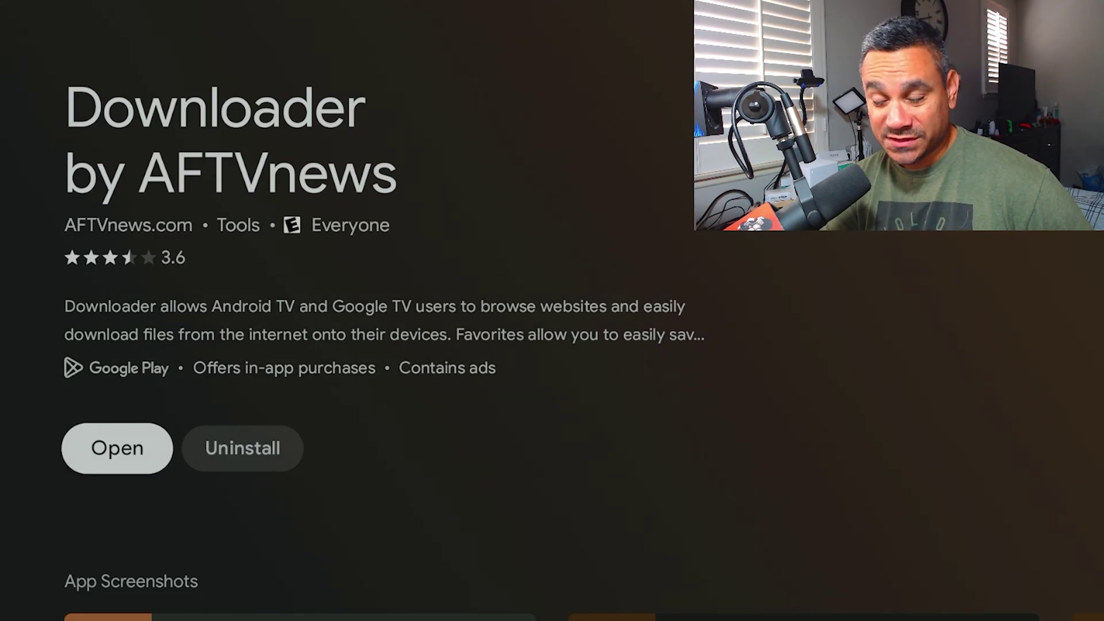
key(Return)
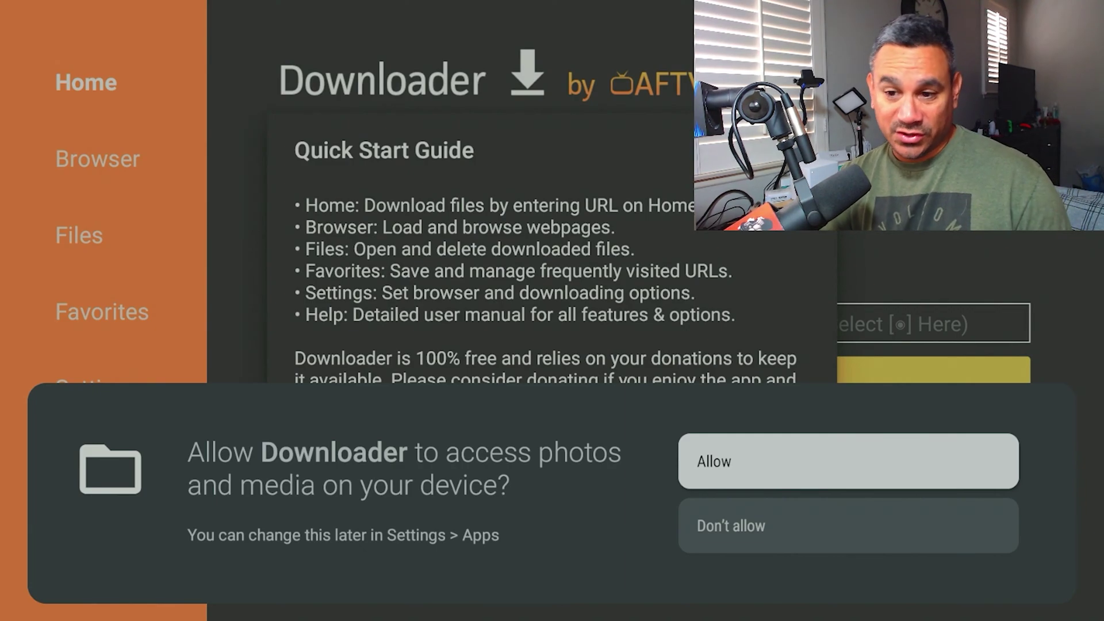
Step: Allow Downloader media access, dismiss the Quick Start Guide, and move toward Browser in the sidebar
key(Return)
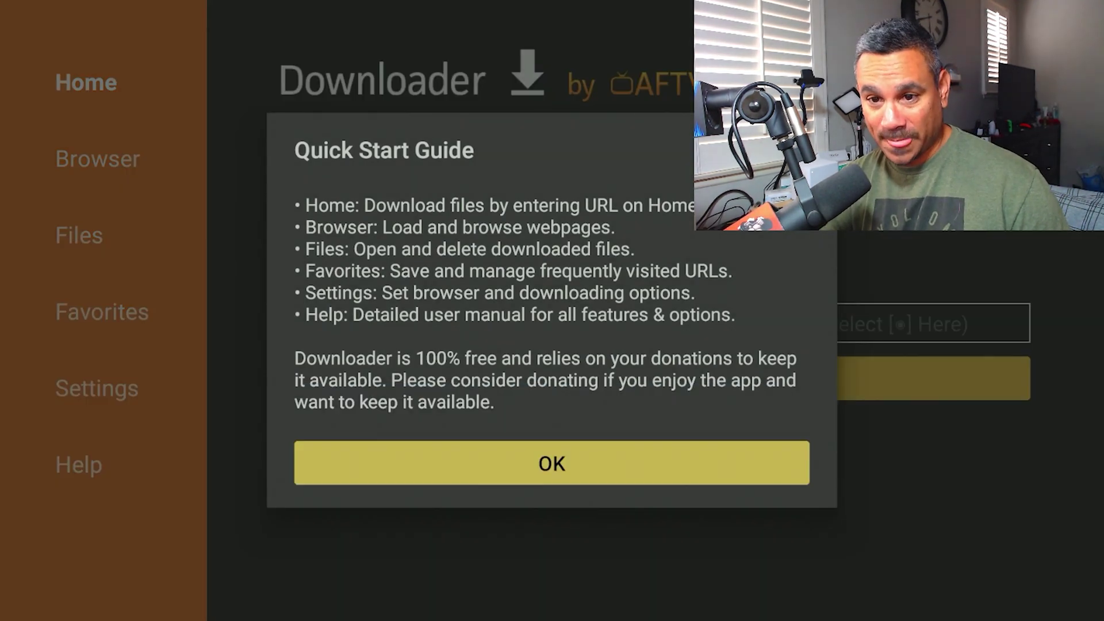
key(Return)
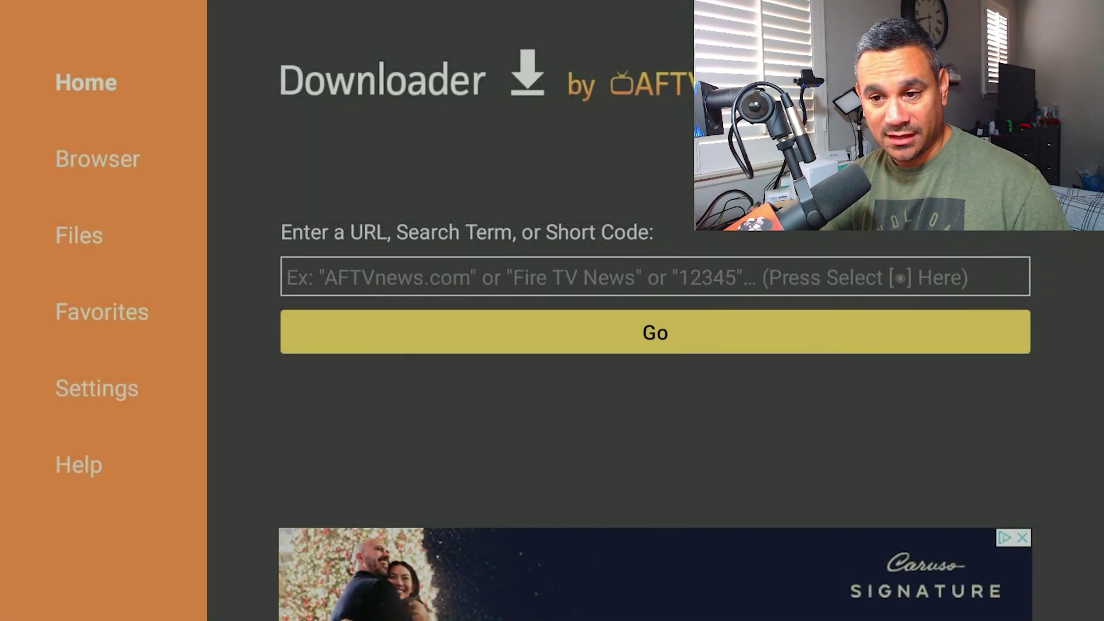
key(Up)
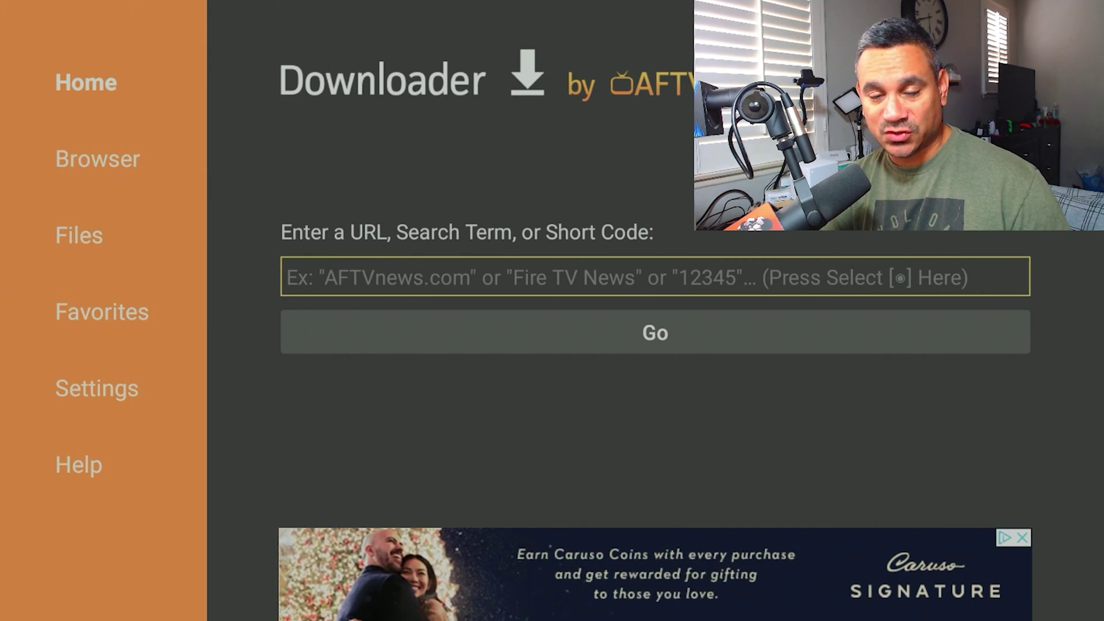
key(Left)
key(Up)
key(Up)
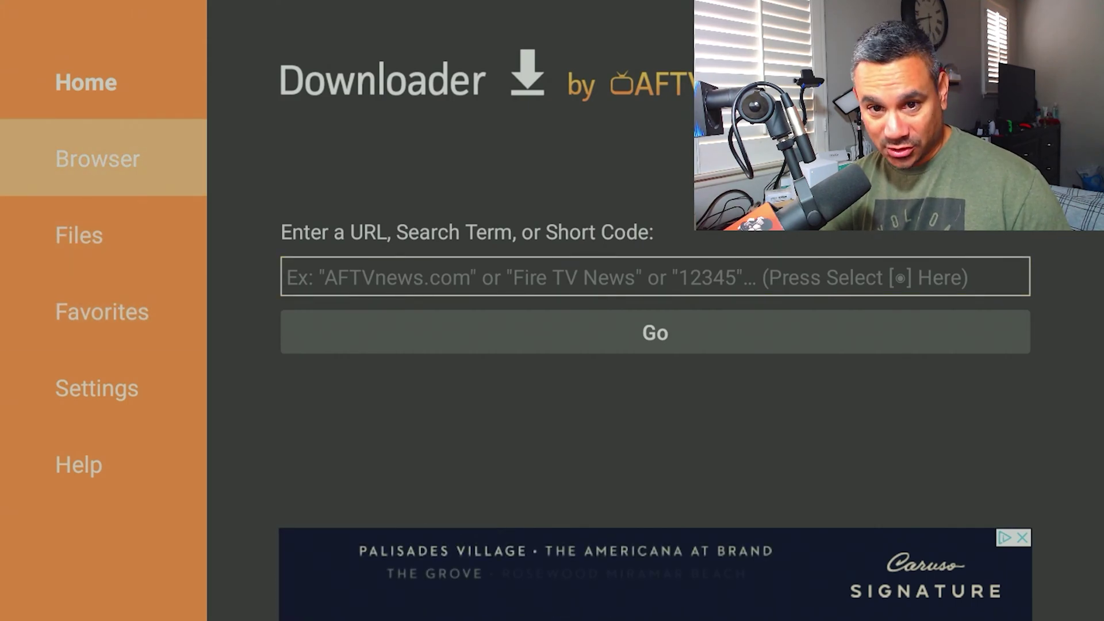
Step: Open Downloader's Browser, edit its address field, and allow Gboard to record audio
key(Return)
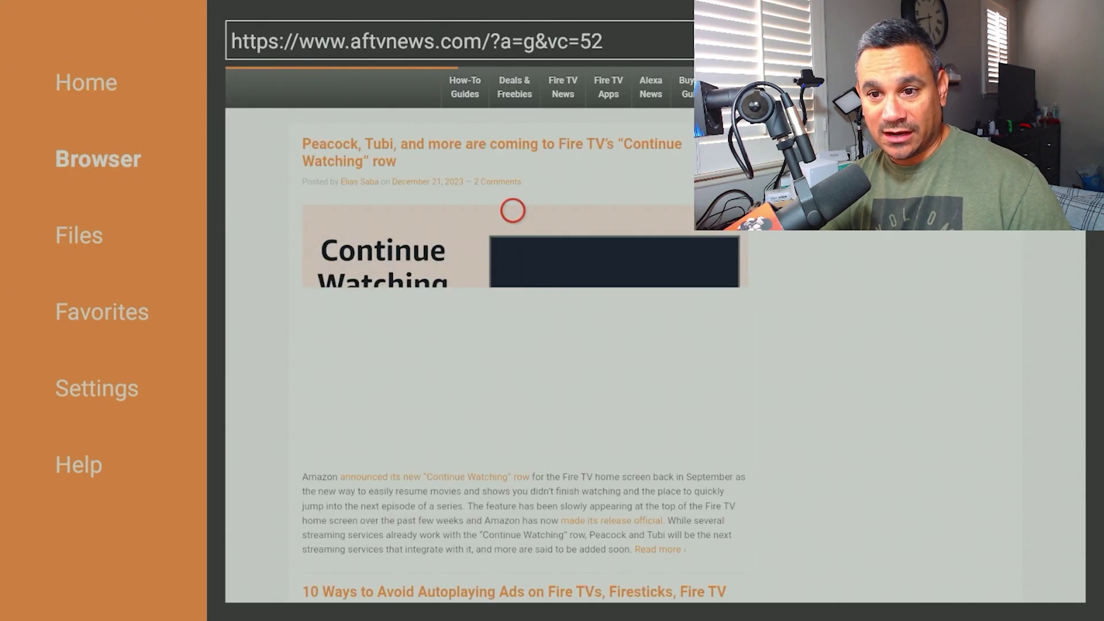
key(Up)
key(Up)
key(Up)
key(Up)
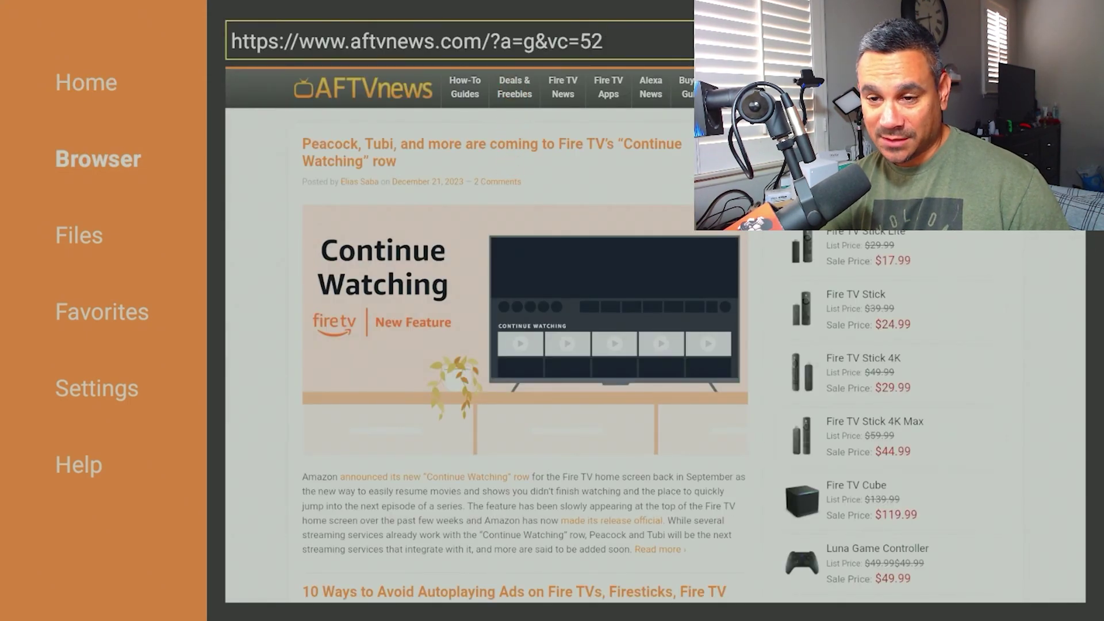
key(Return)
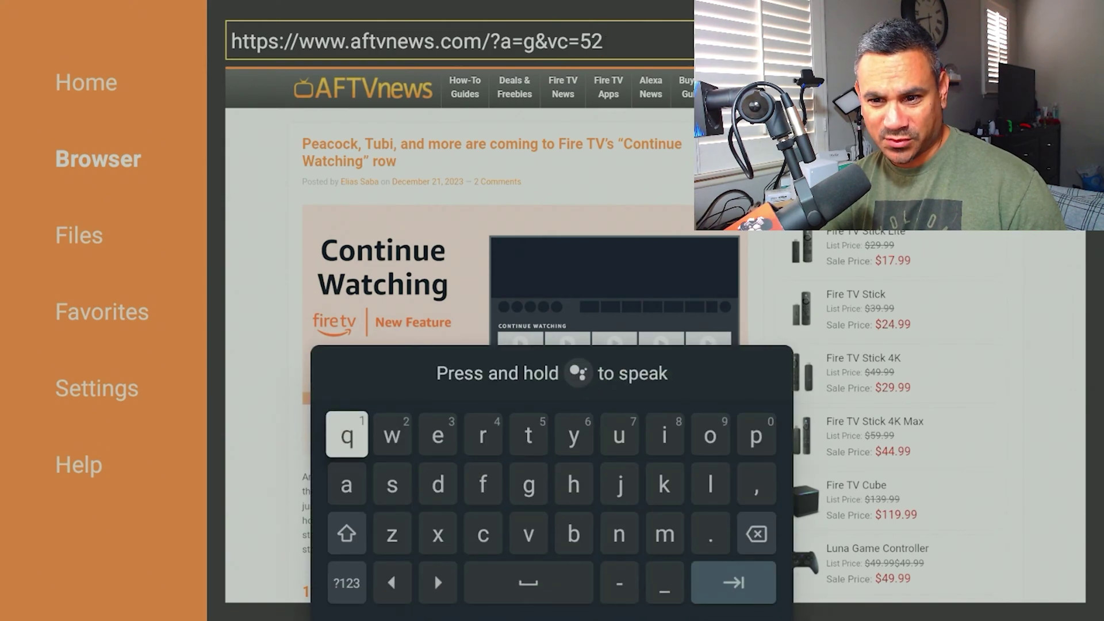
key(Down)
key(Down)
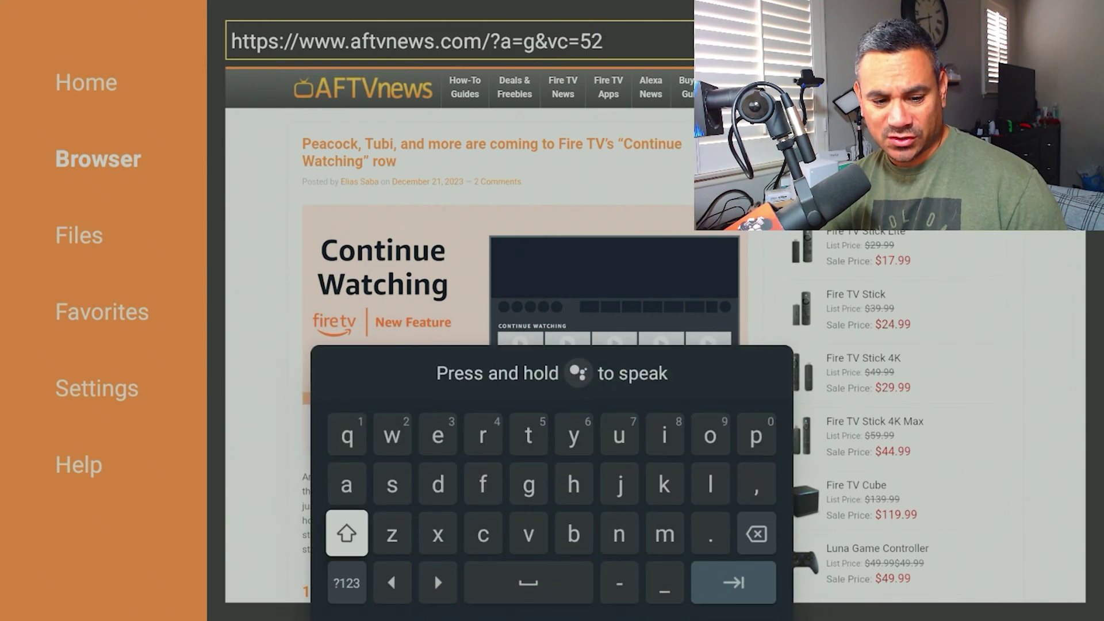
key(XF86AudioMic)
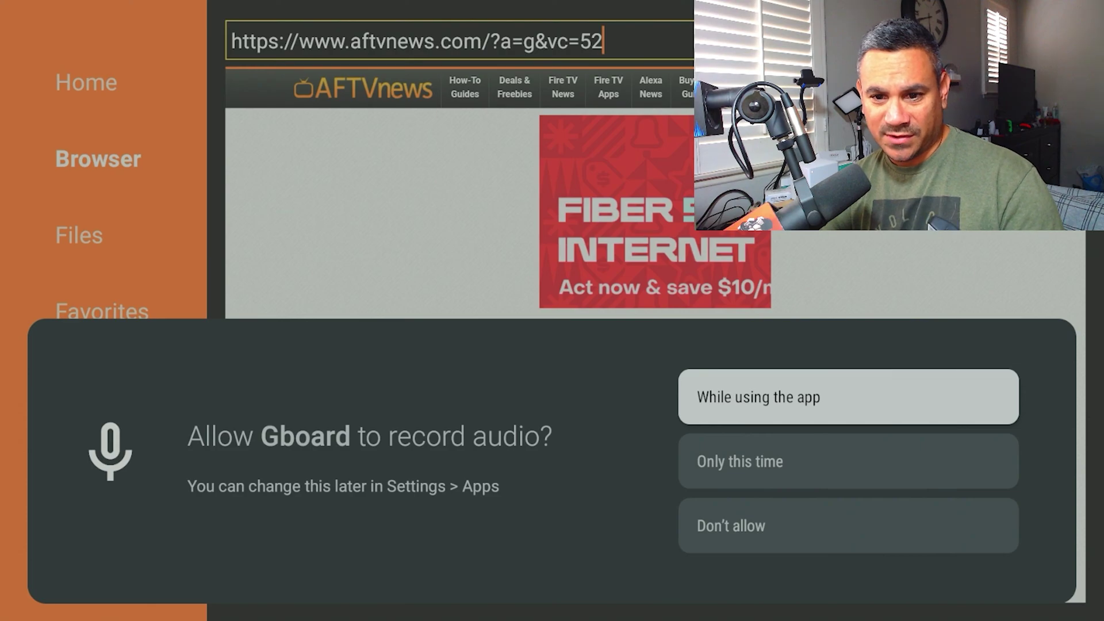
key(Return)
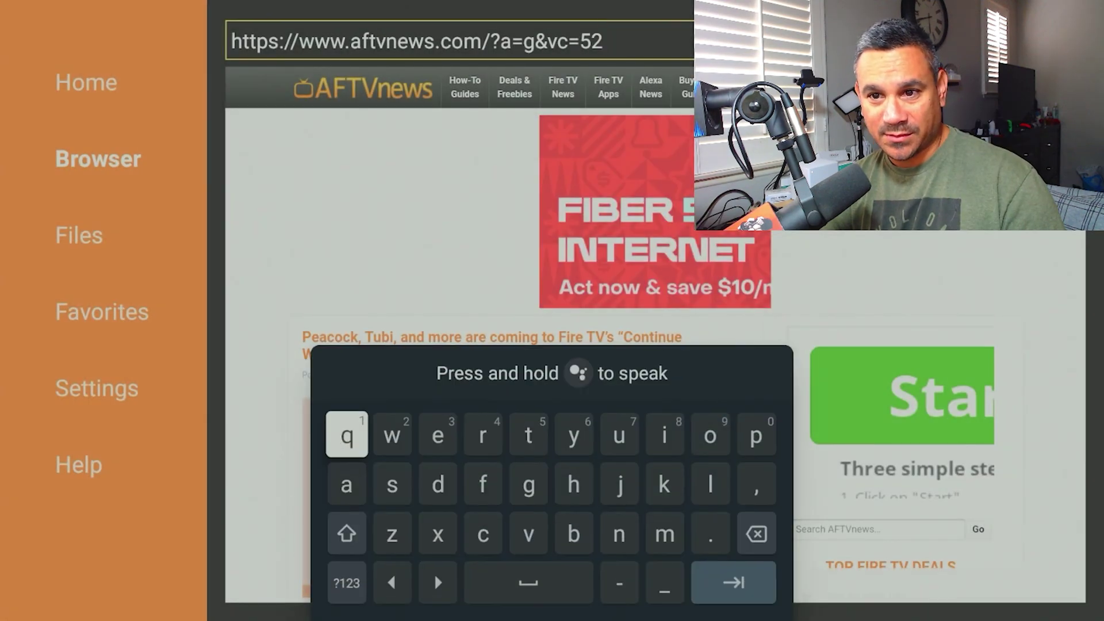
key(XF86AudioMic)
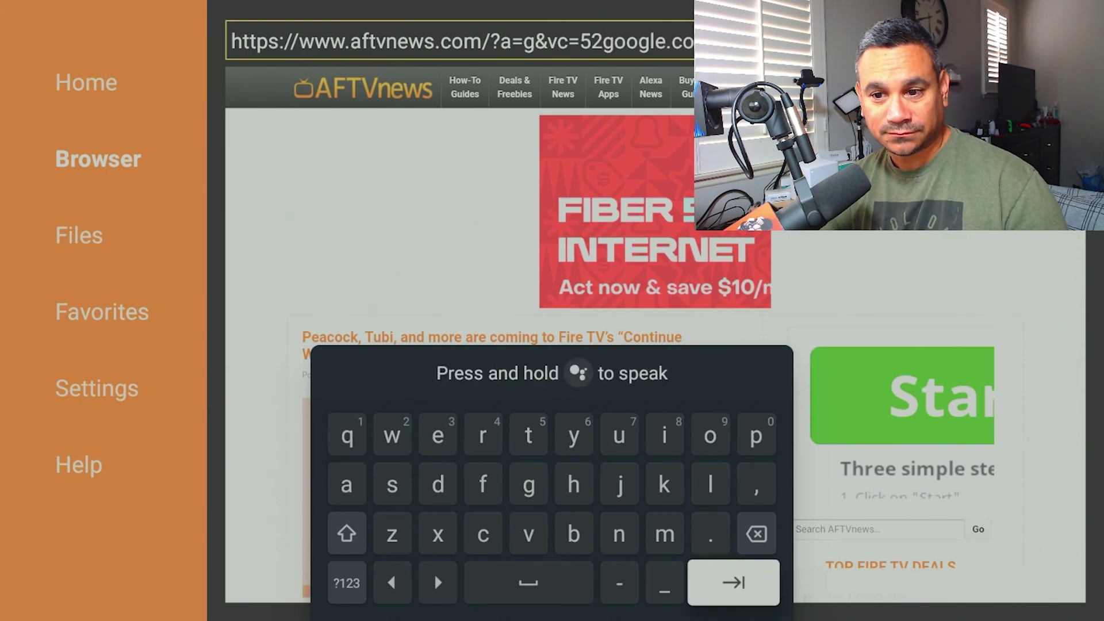
key(Up)
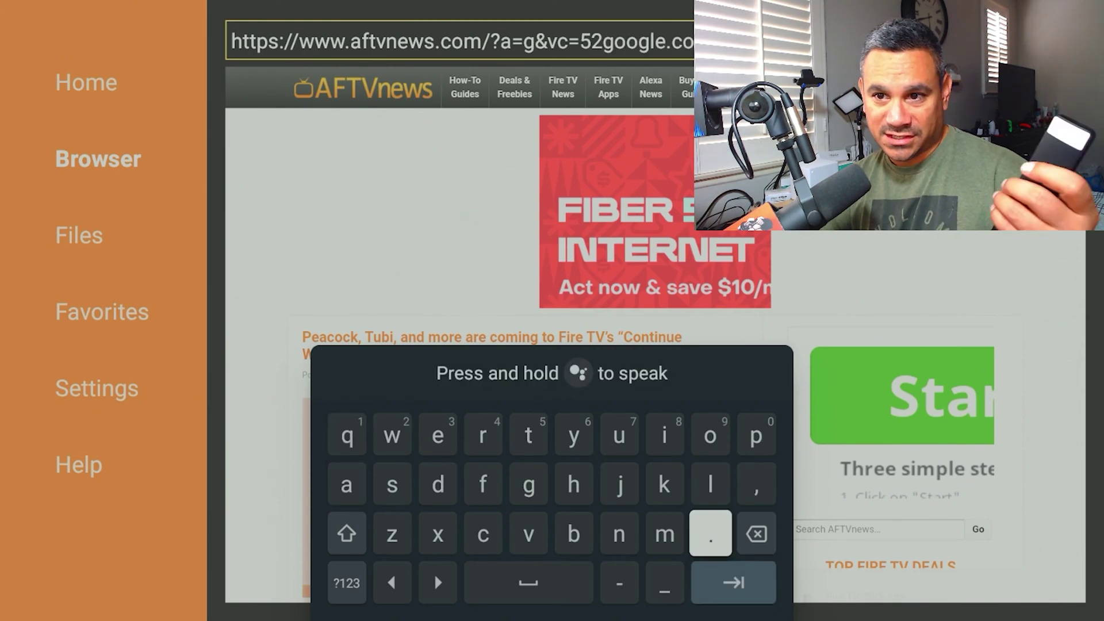
key(Right)
key(Return)
key(Return)
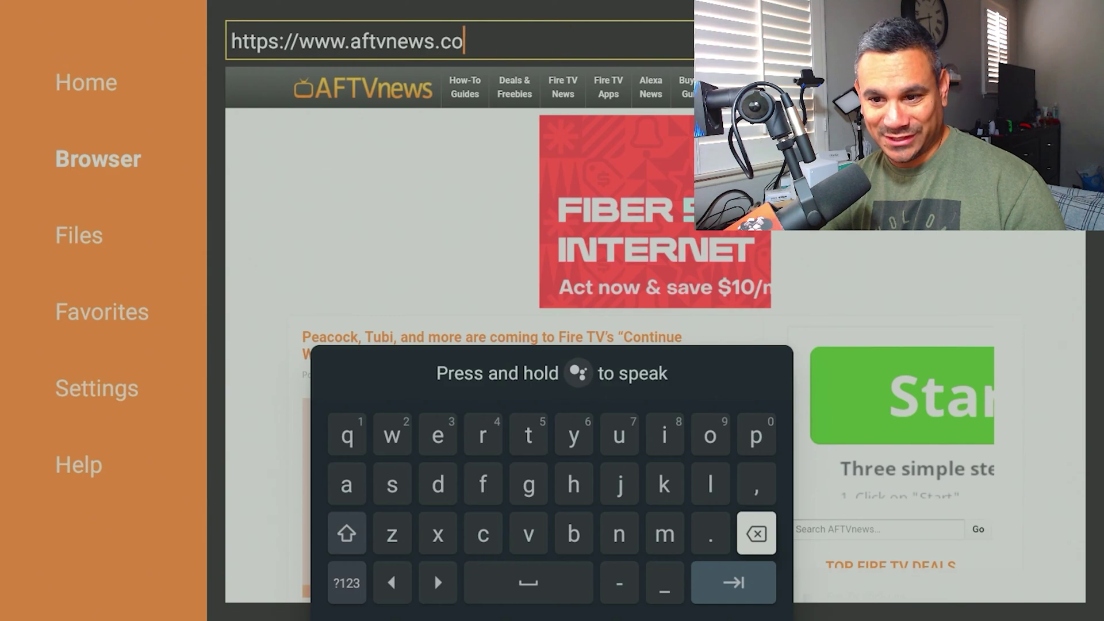
key(Return)
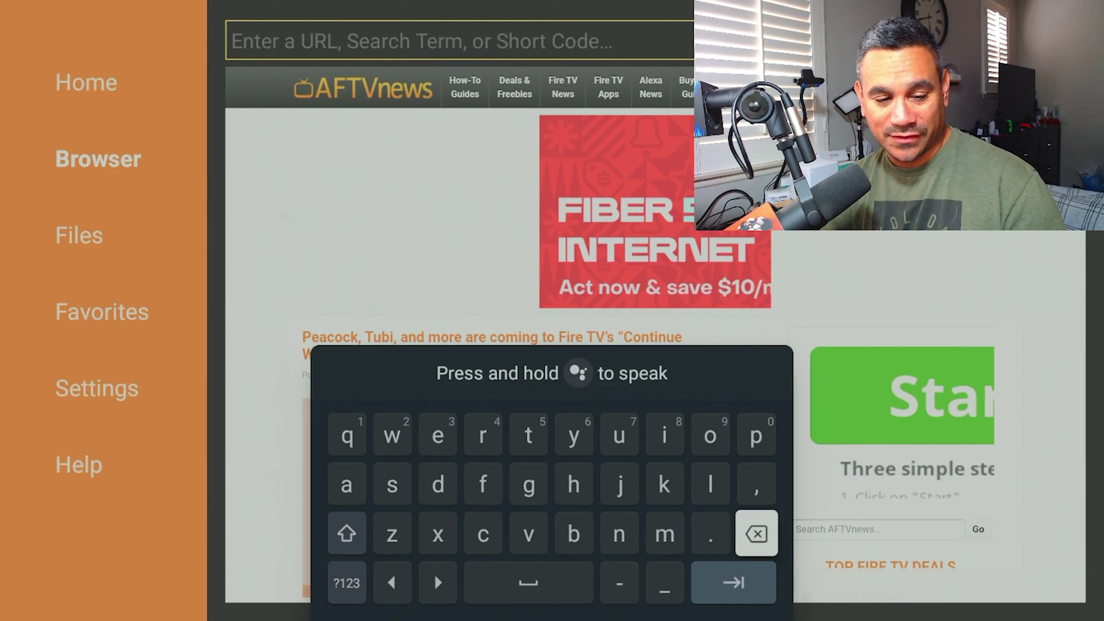
key(XF86Search)
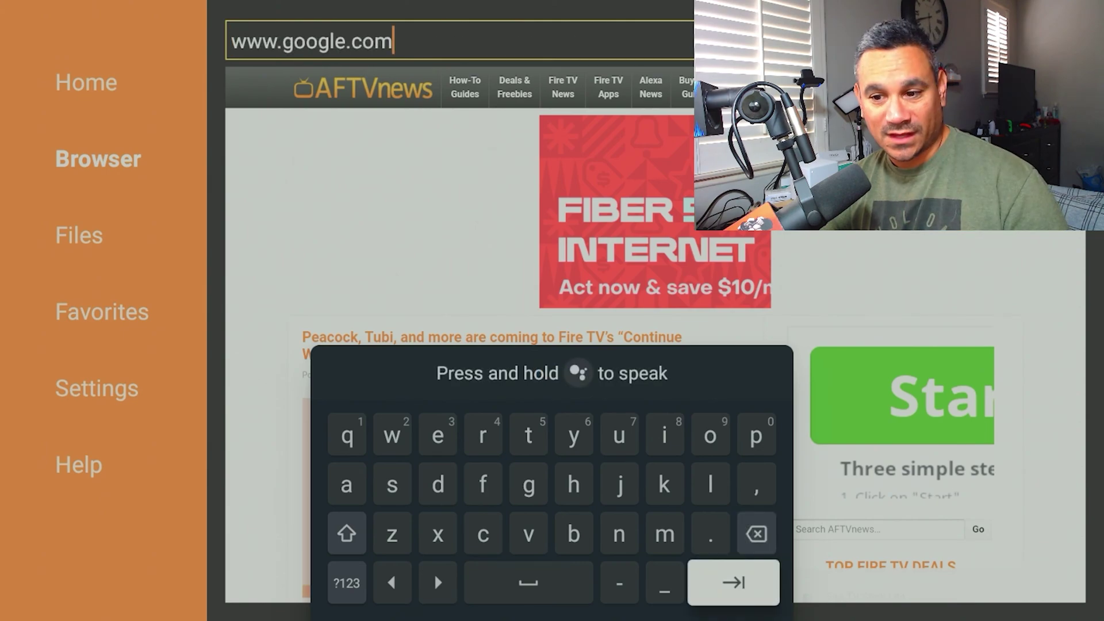
key(Return)
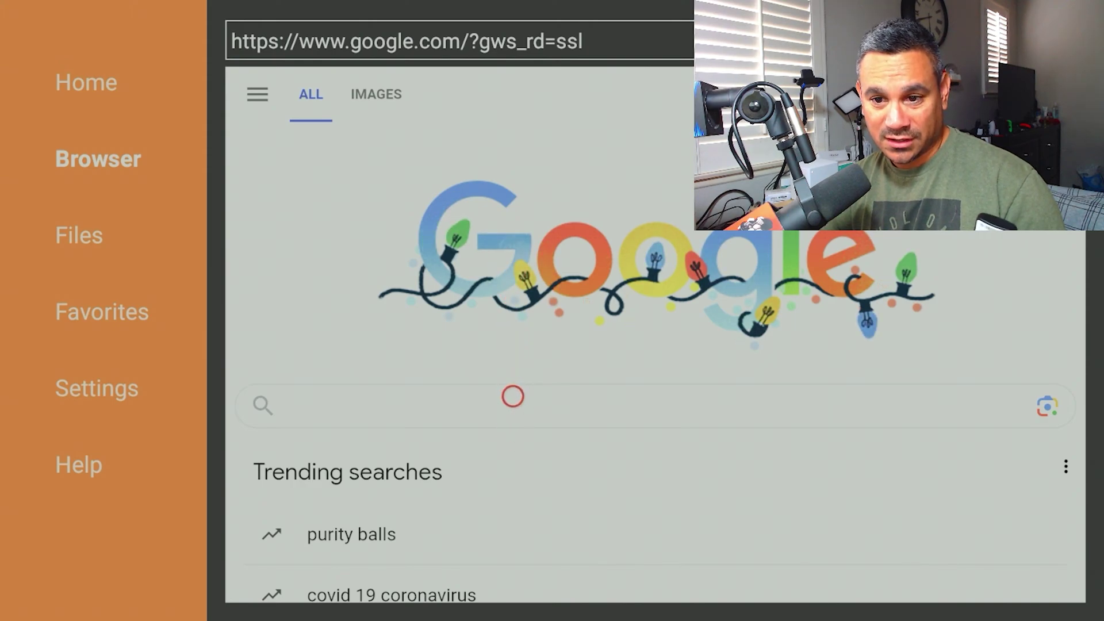
Step: Voice-search 'AIDA64 APK' from the Google search box
click(513, 396)
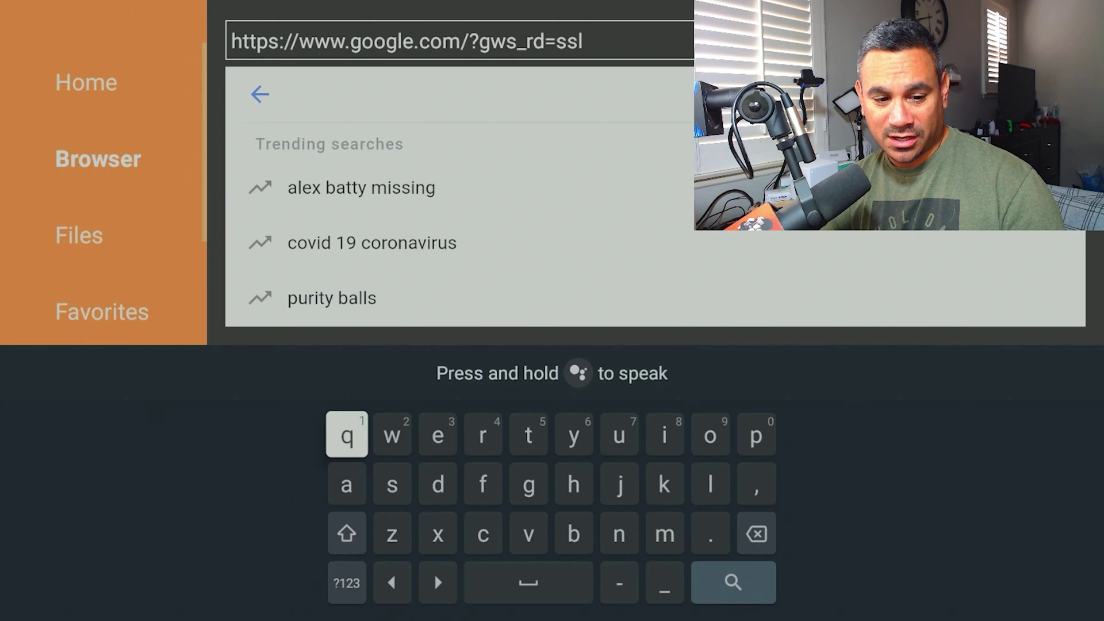
key(XF86AudioMic)
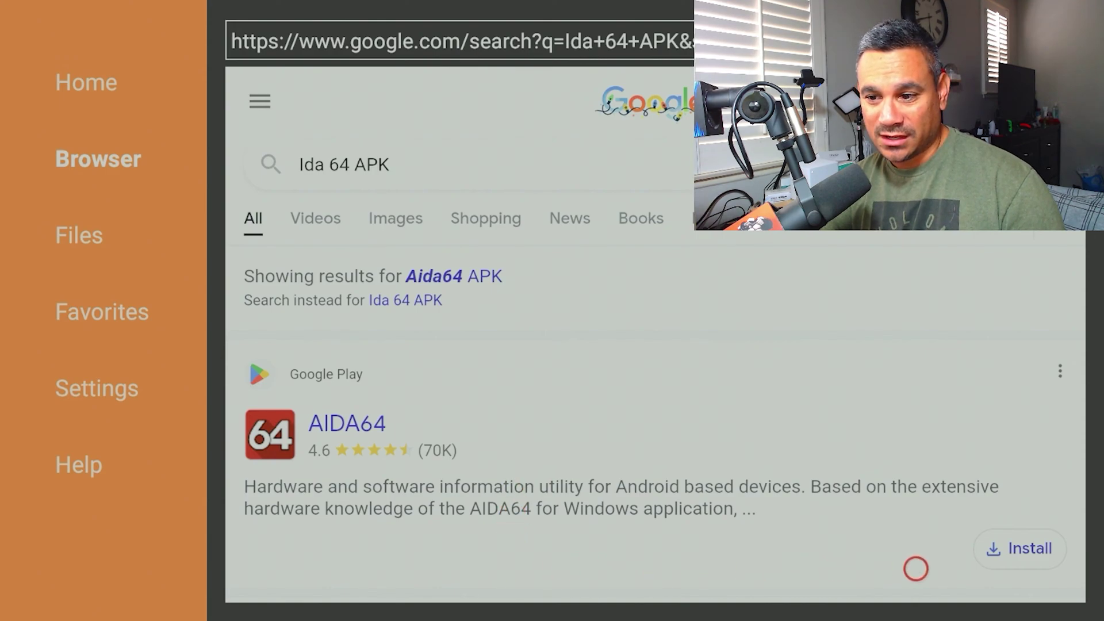
Step: Open AIDA64's Google Play listing, cancel the sign-in prompt from Install, and try 'See in Play Store app'
click(1021, 567)
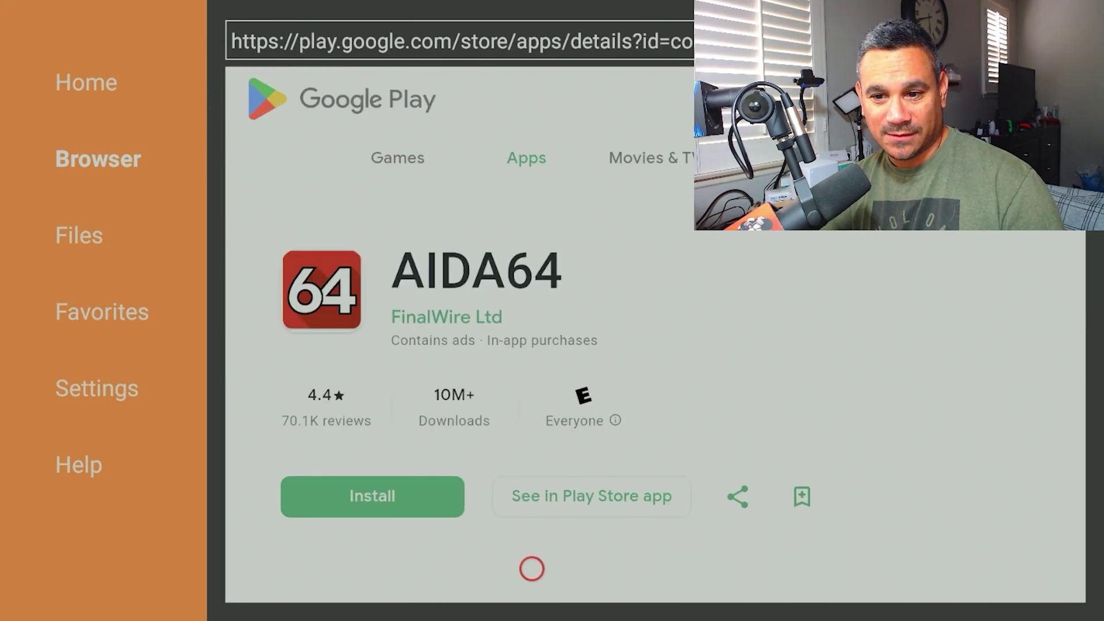
click(349, 492)
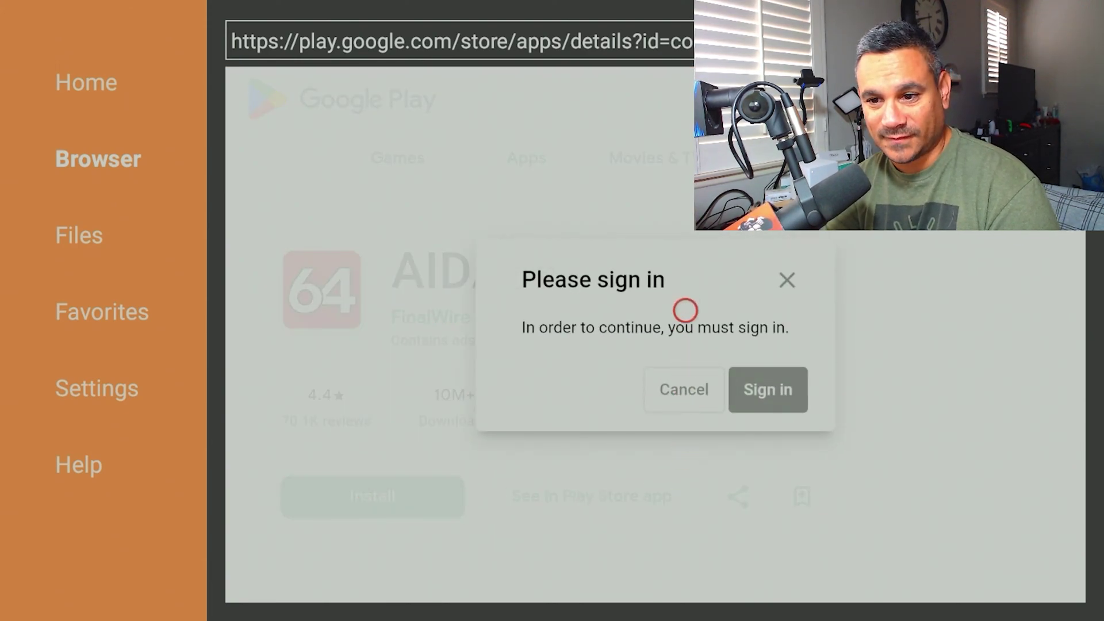
click(684, 388)
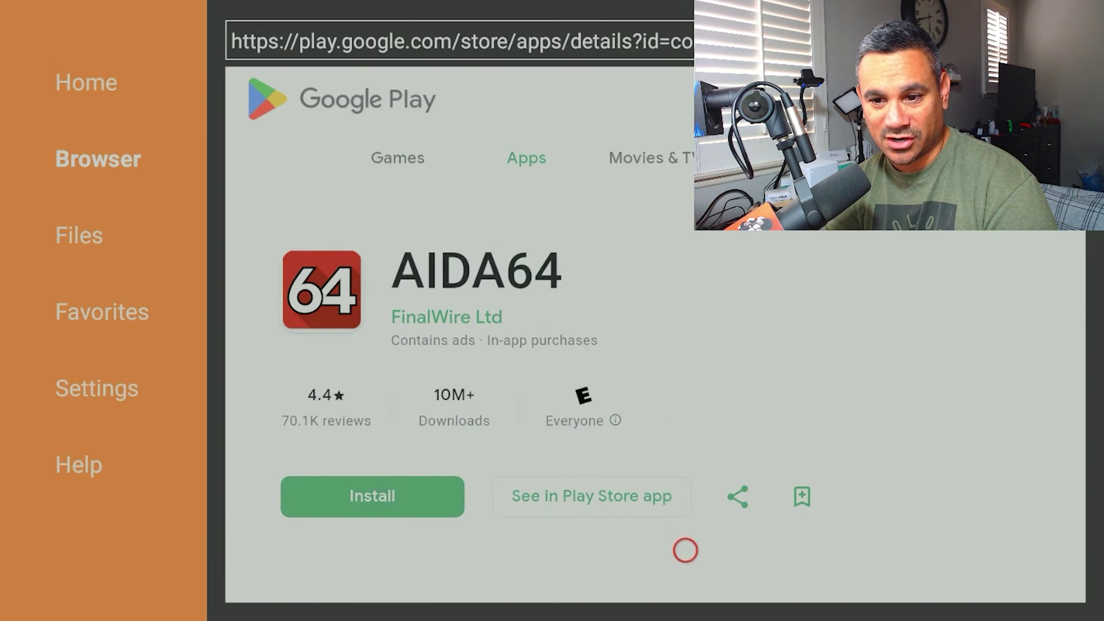
click(598, 483)
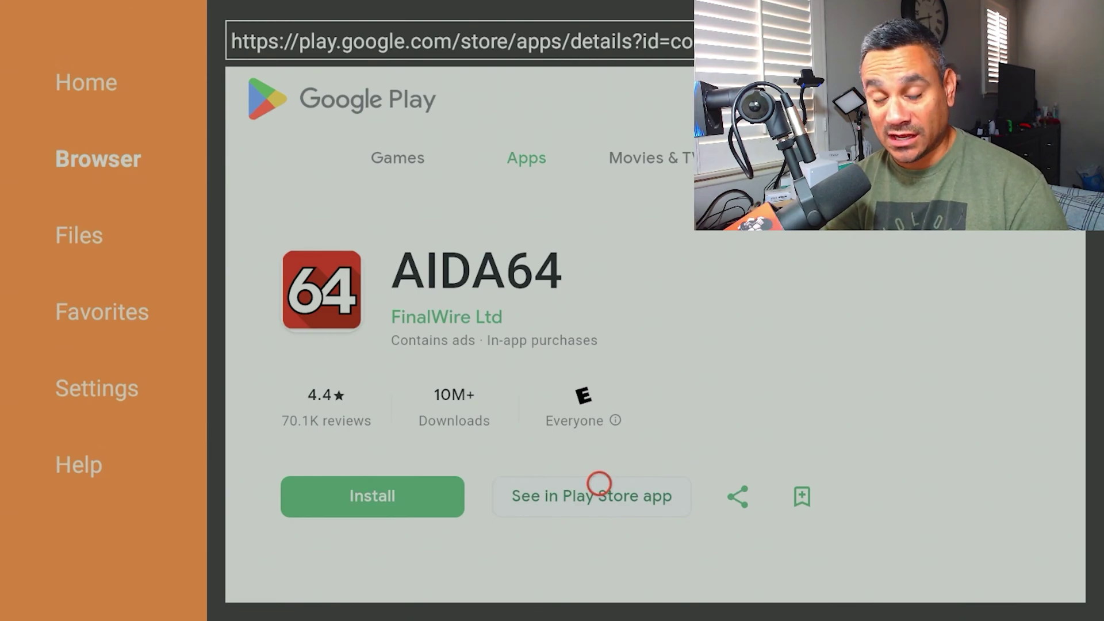
Step: Go back to the Aida64 APK results and scroll to APKPure's AIDA64 1.98 result
key(alt+Left)
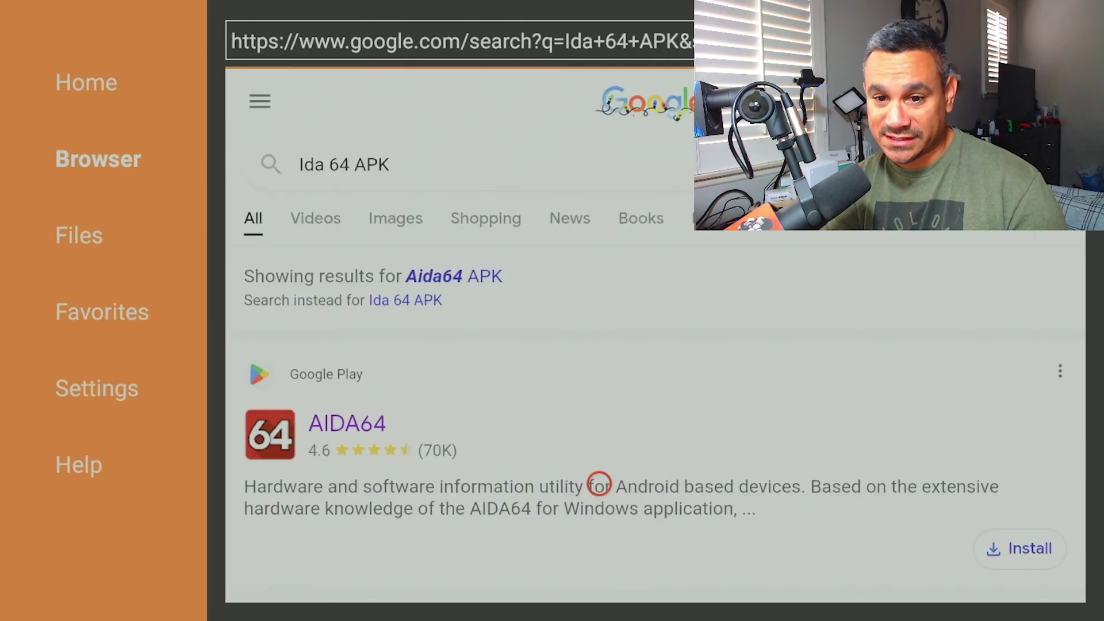
scroll(599, 579, down, 5)
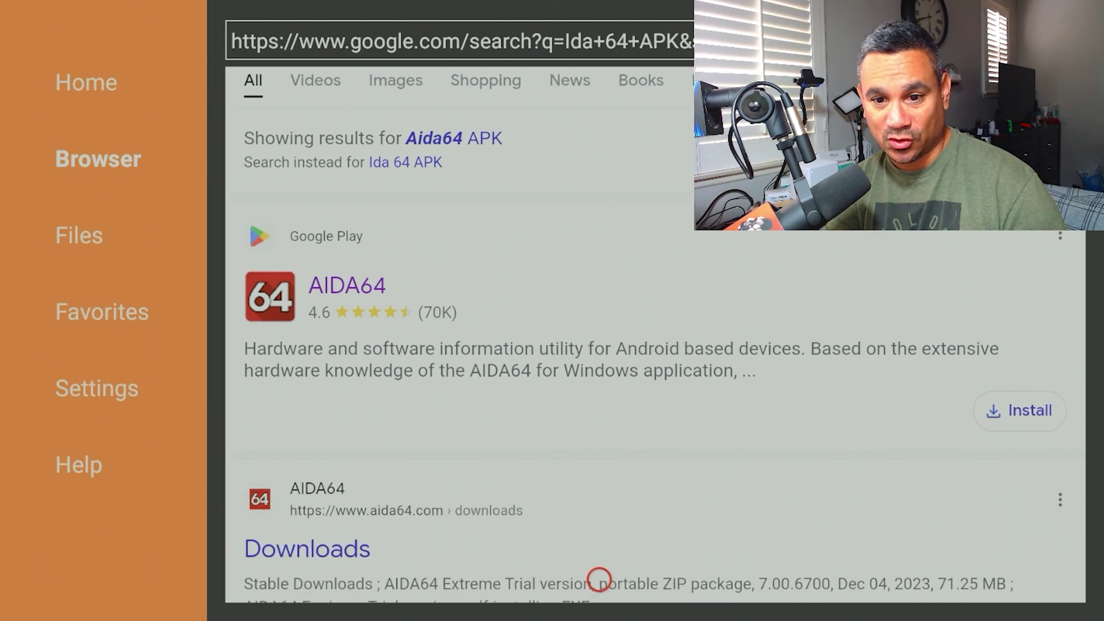
scroll(599, 579, down, 3)
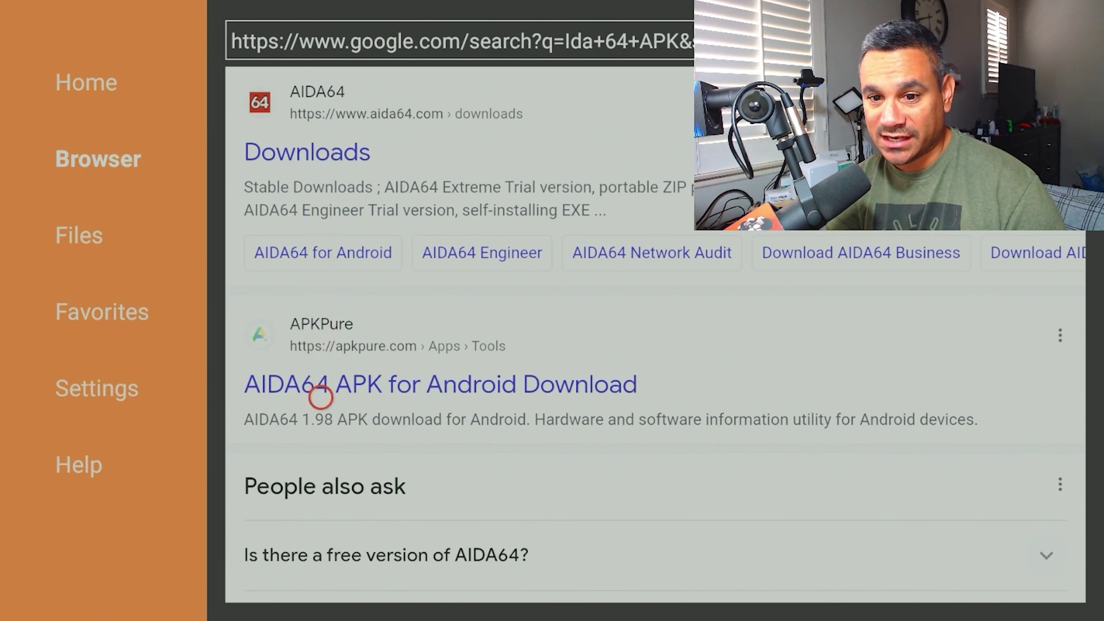
Step: Open APKPure's AIDA64 1.98 page and use its Download bar, landing on an Epic Games ad
click(320, 396)
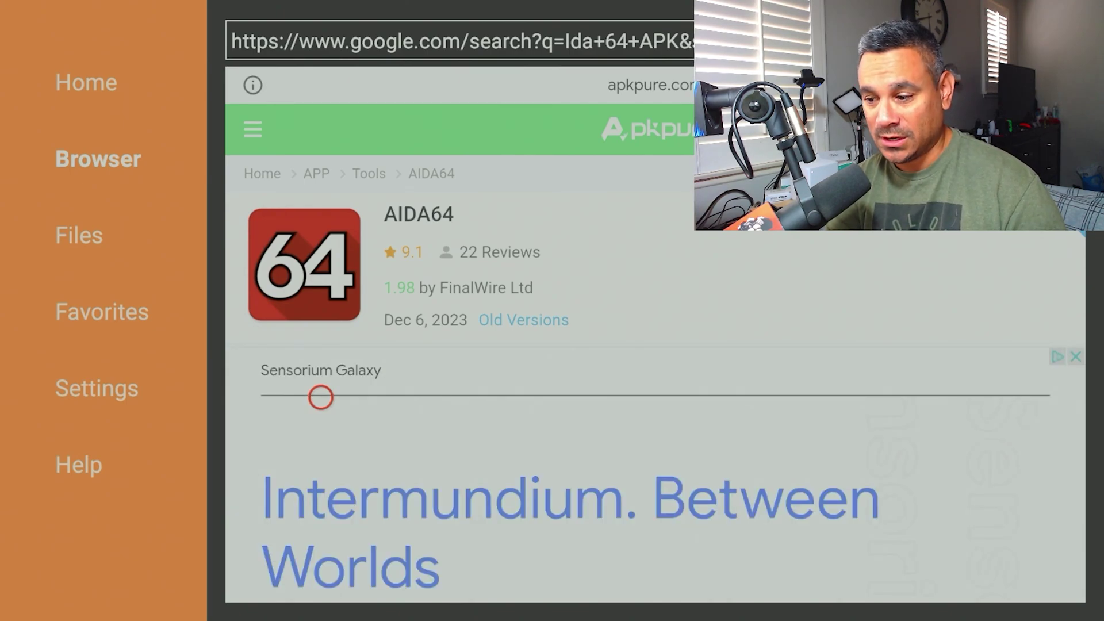
scroll(318, 580, down, 10)
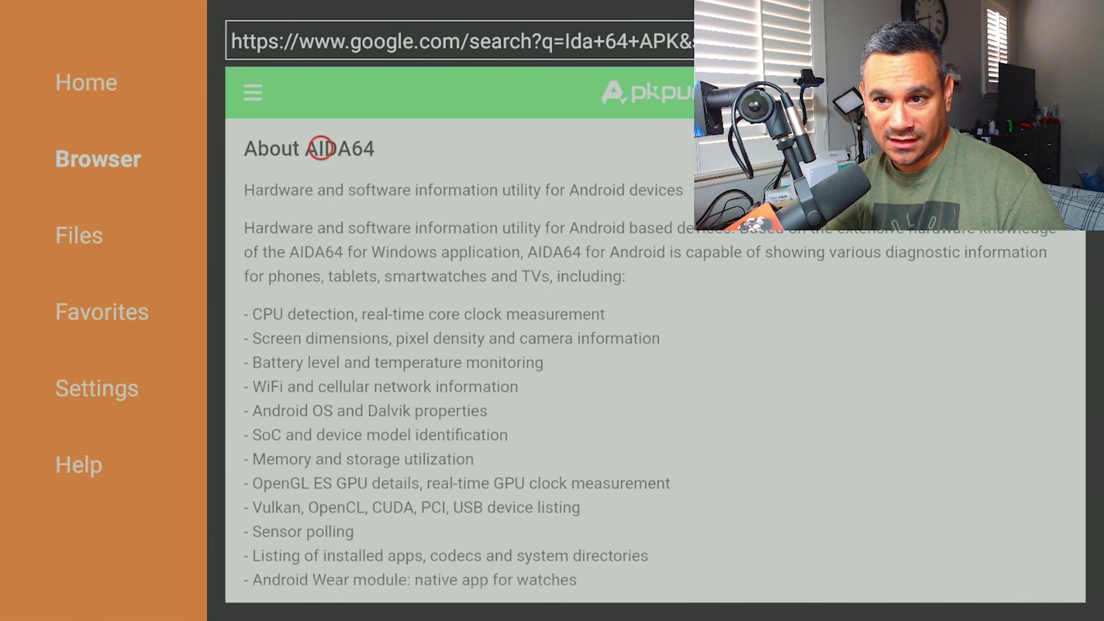
scroll(321, 89, up, 5)
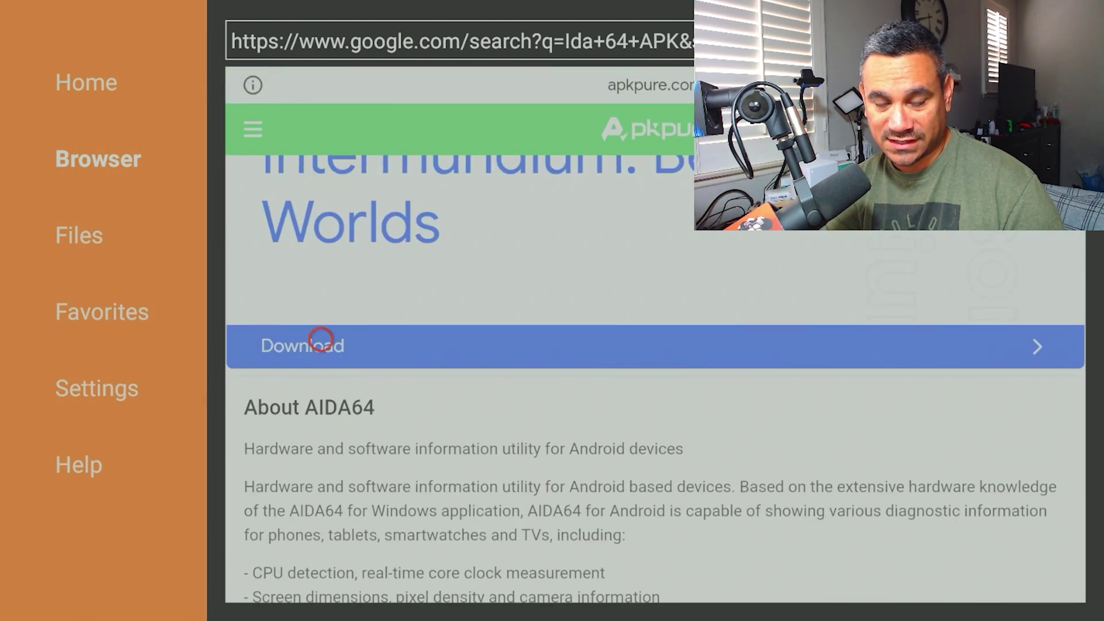
click(320, 340)
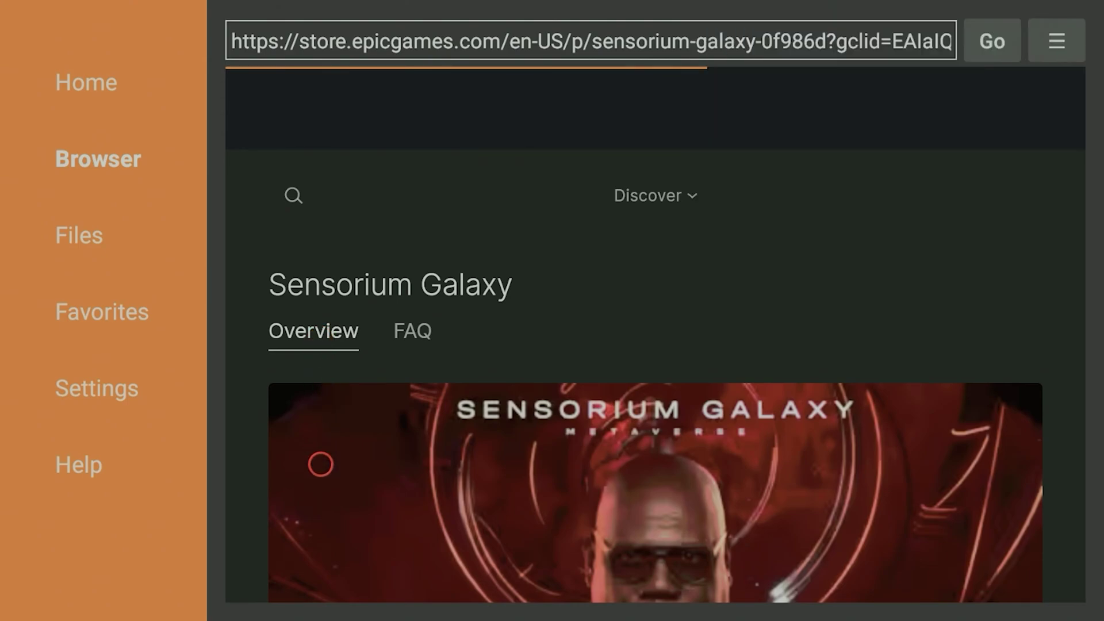
Step: Leave the Sensorium Galaxy ad page and return to APKPure's AIDA64 1.98 page
scroll(320, 579, down, 3)
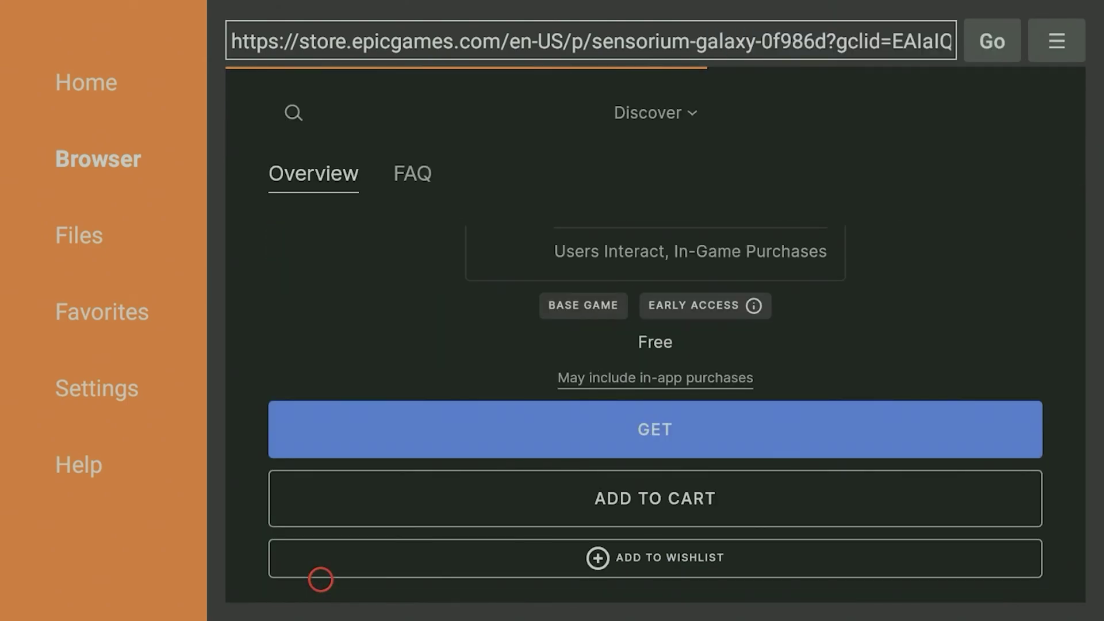
scroll(320, 579, down, 5)
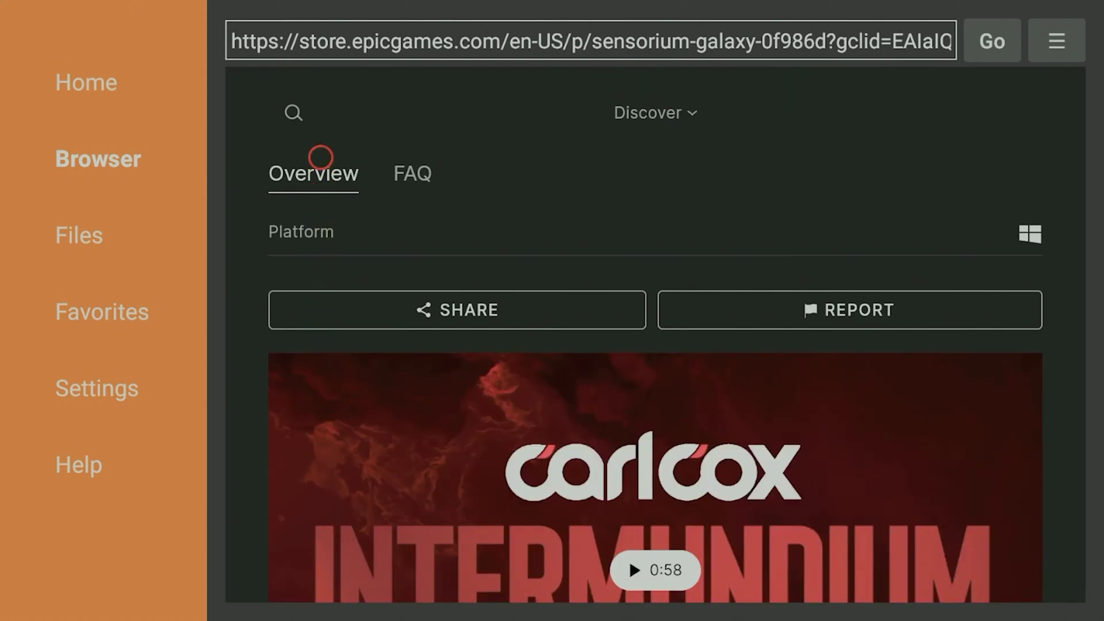
scroll(319, 115, up, 3)
scroll(318, 88, up, 5)
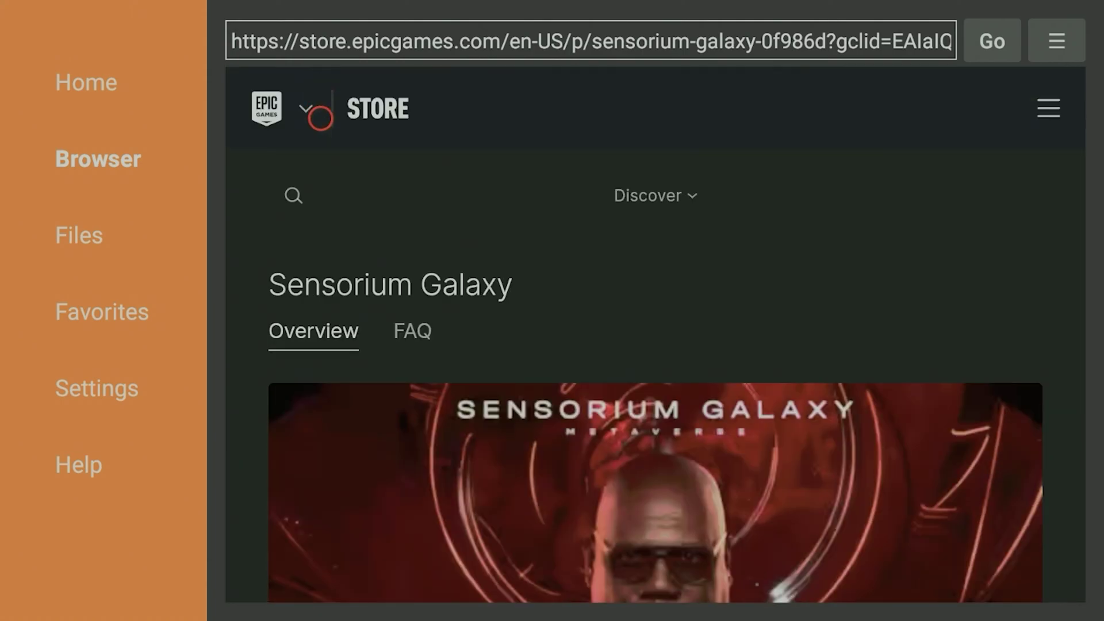
scroll(320, 578, down, 2)
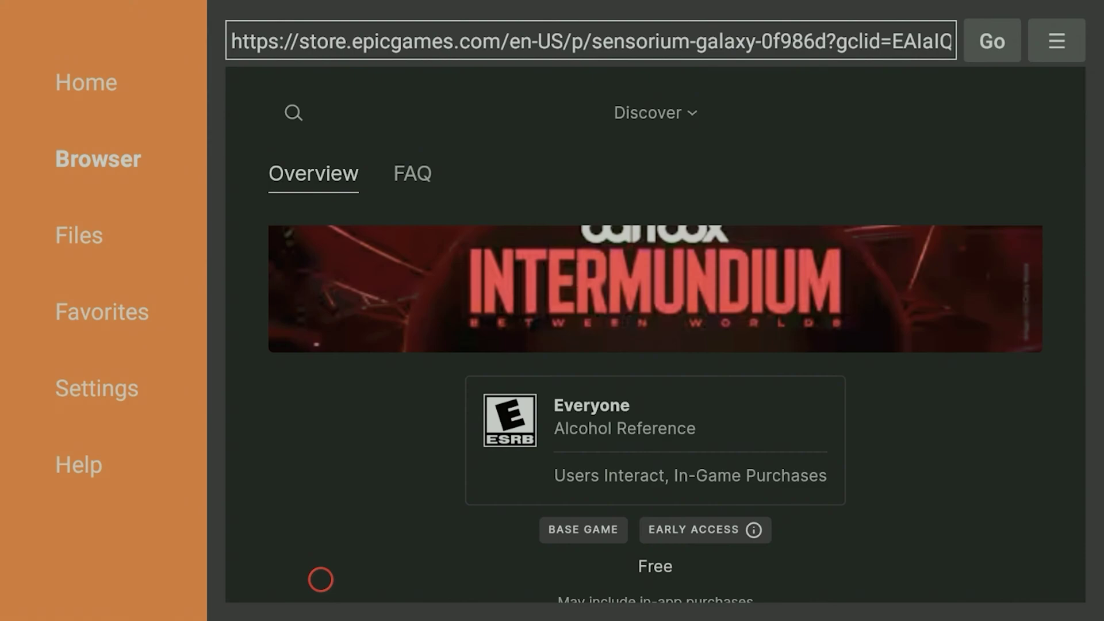
text(https://apkpure.com/aida64/com.finalwire.aida64)
key(Return)
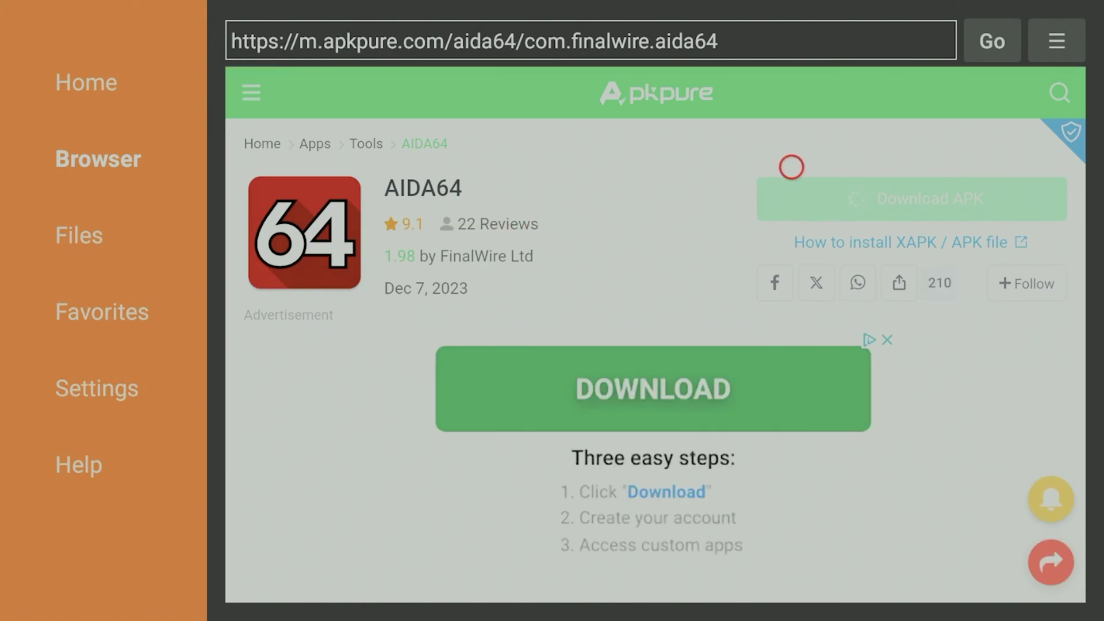
Step: Choose Download APK, close the pop-up ad, and scroll to the 8.7 MB Download APK button
click(791, 215)
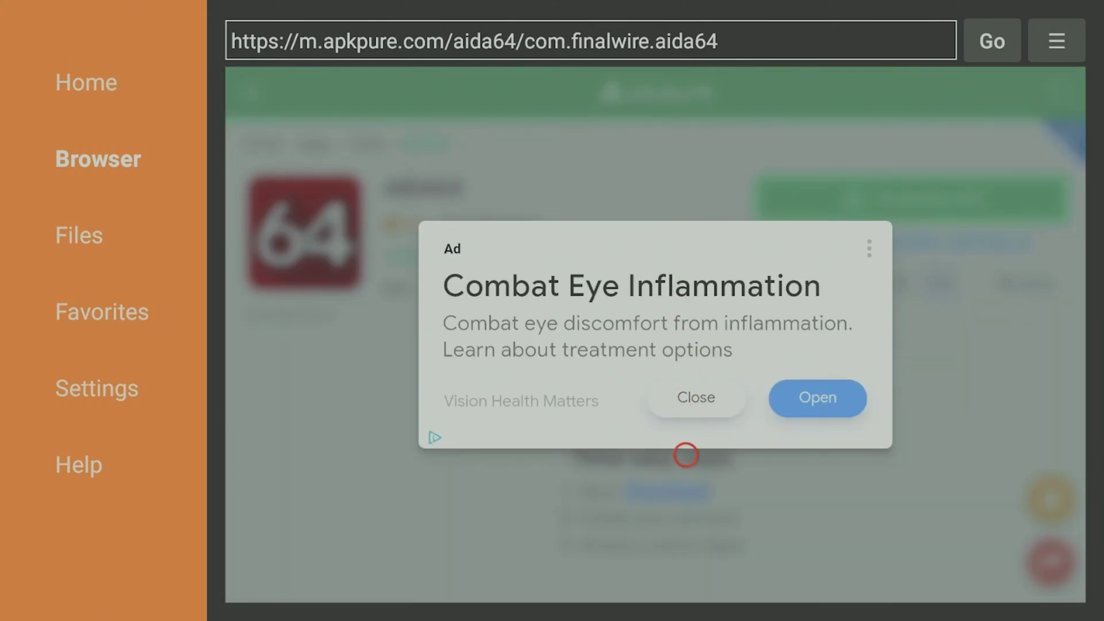
click(685, 379)
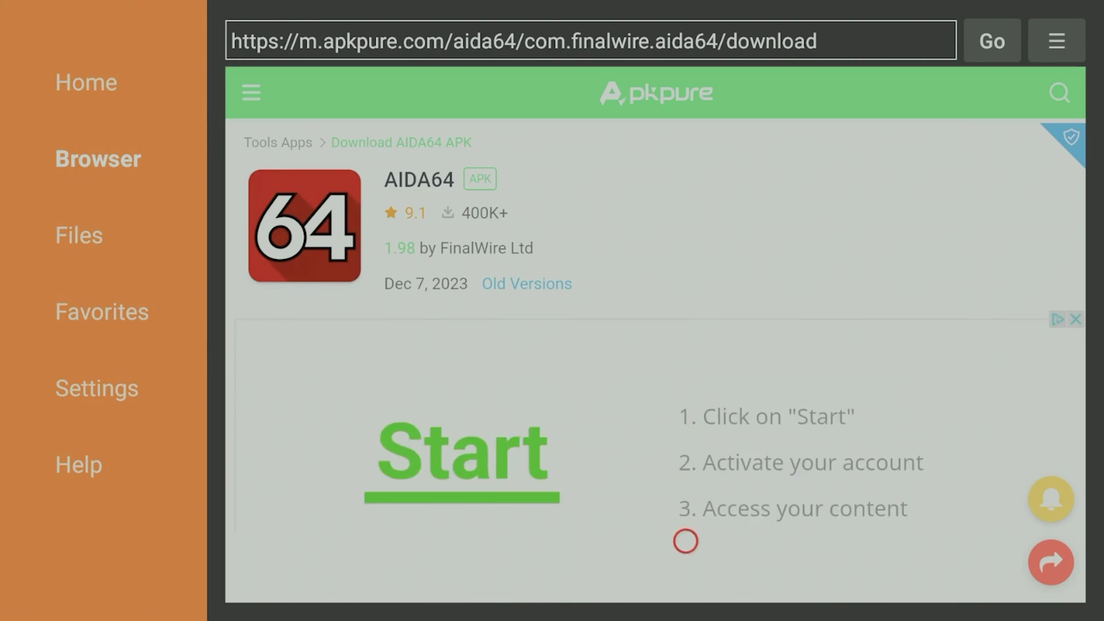
scroll(686, 579, down, 5)
scroll(685, 579, down, 5)
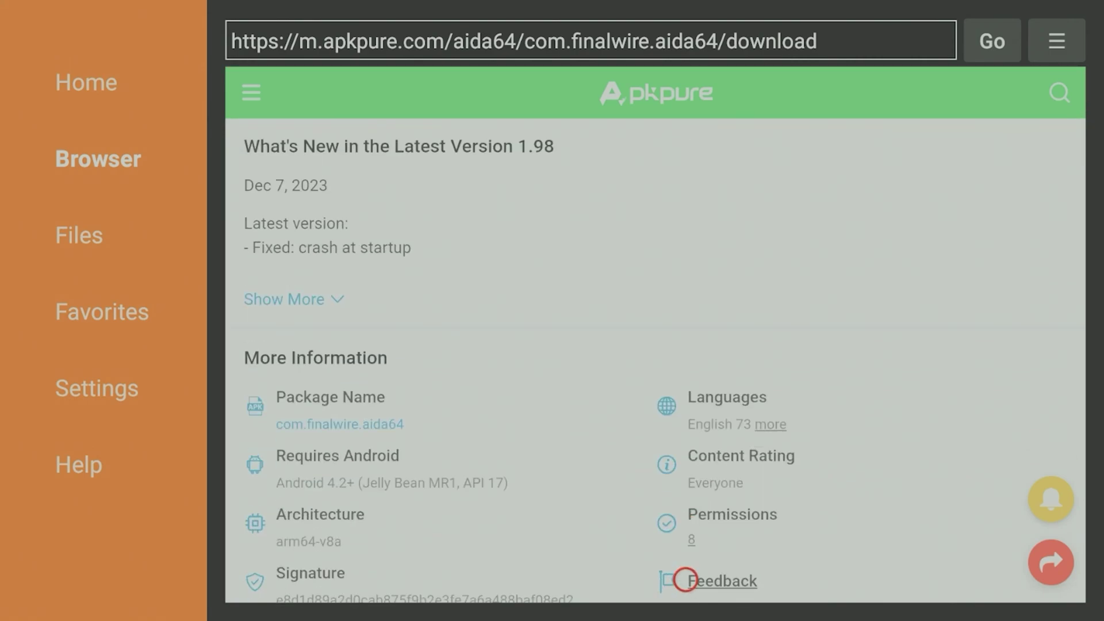
scroll(686, 580, down, 10)
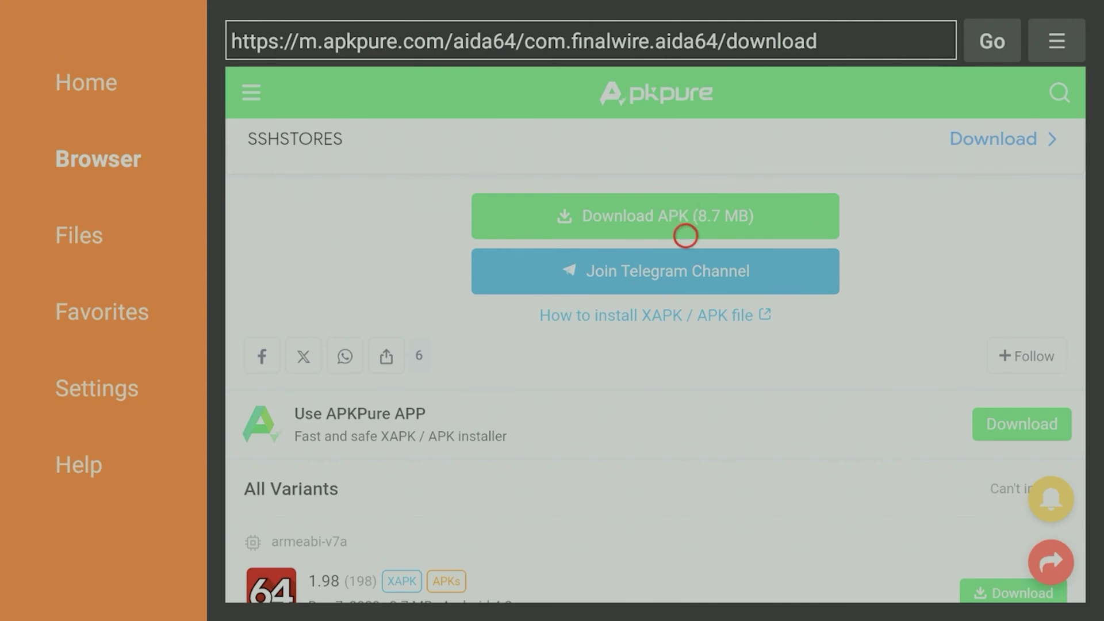
Step: Download the 8.7 MB AIDA64 1.98 APK in Downloader and open the unknown-apps settings when installation is blocked
click(686, 235)
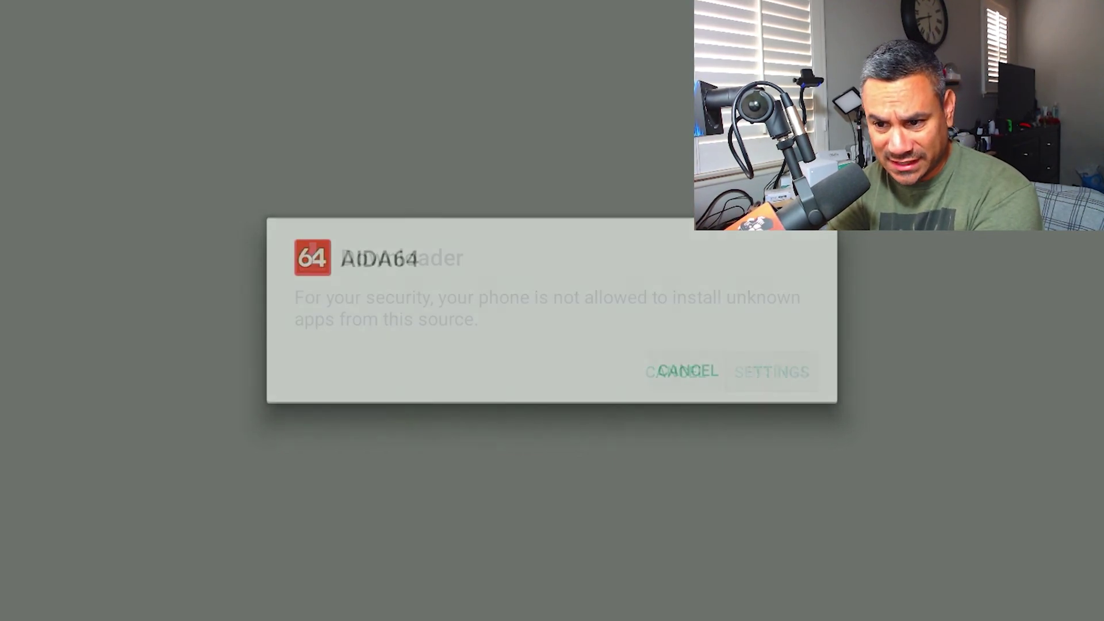
Step: Set Downloader to Allowed under Install unknown apps, then reopen Downloader to its Home page
key(Return)
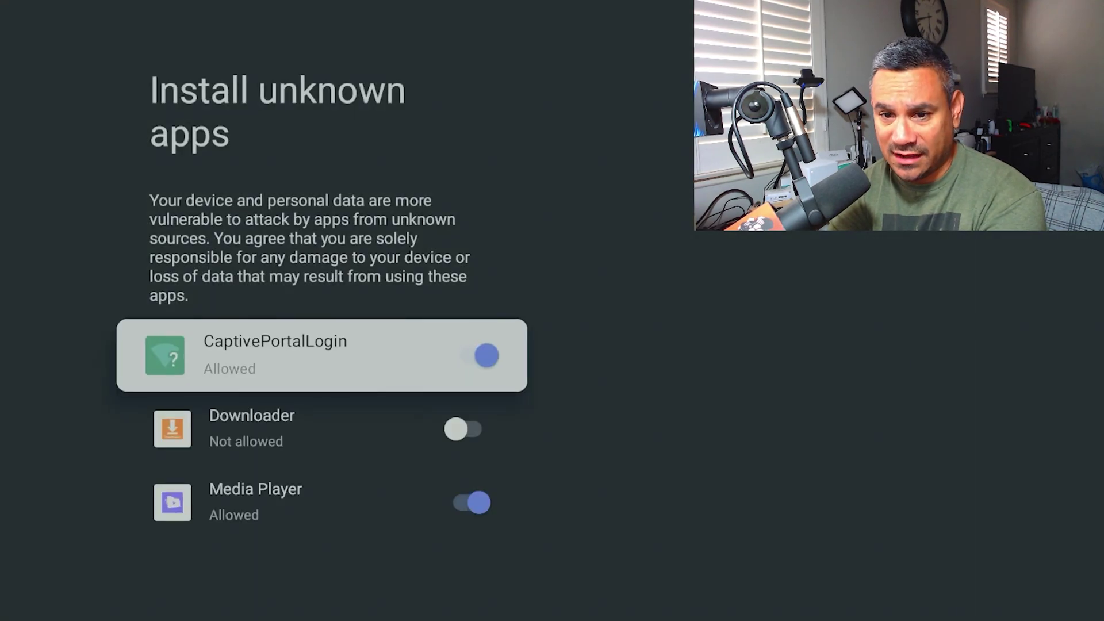
key(Down)
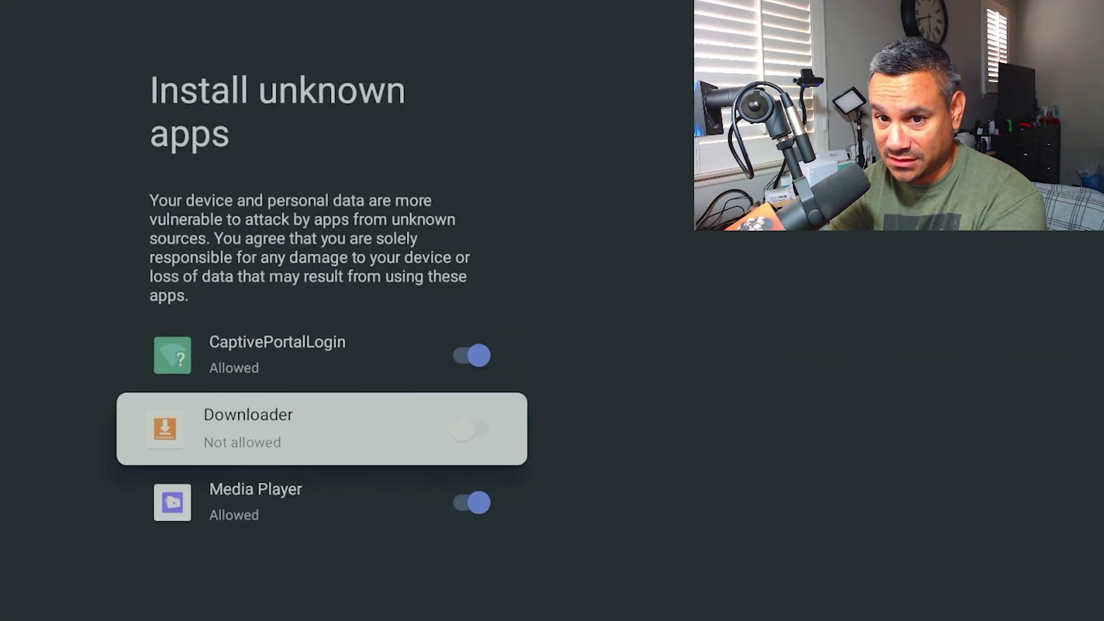
key(Return)
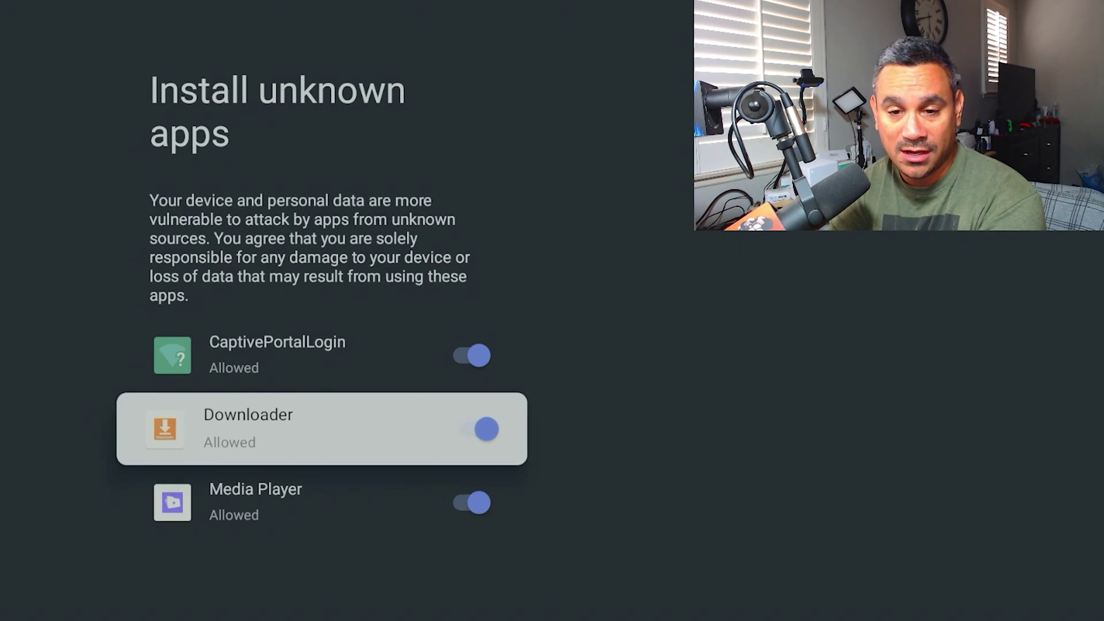
key(Escape)
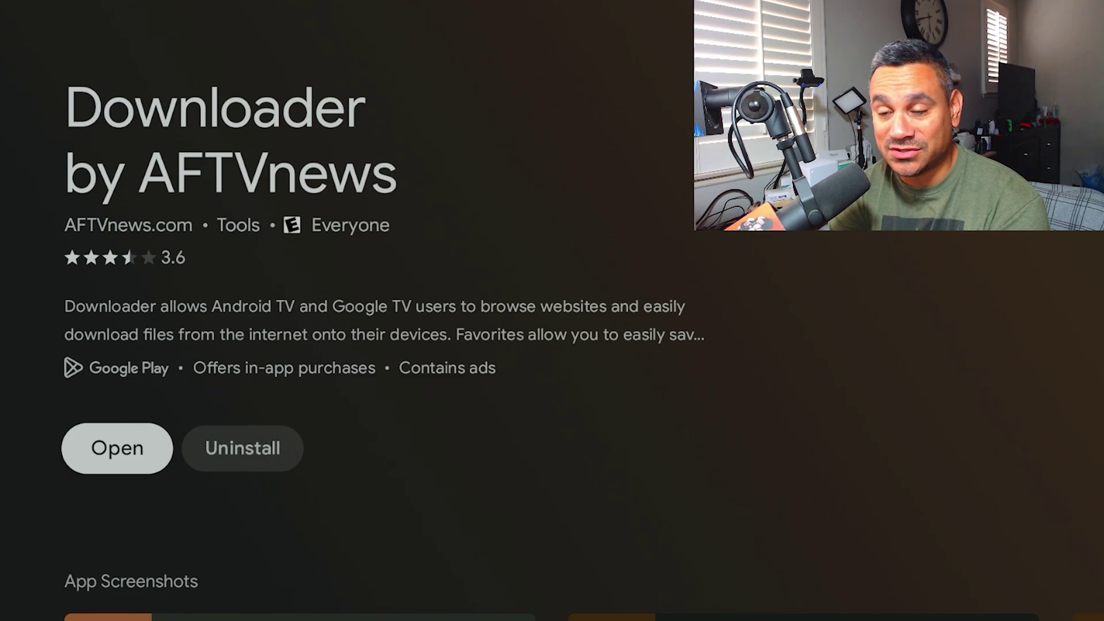
key(Return)
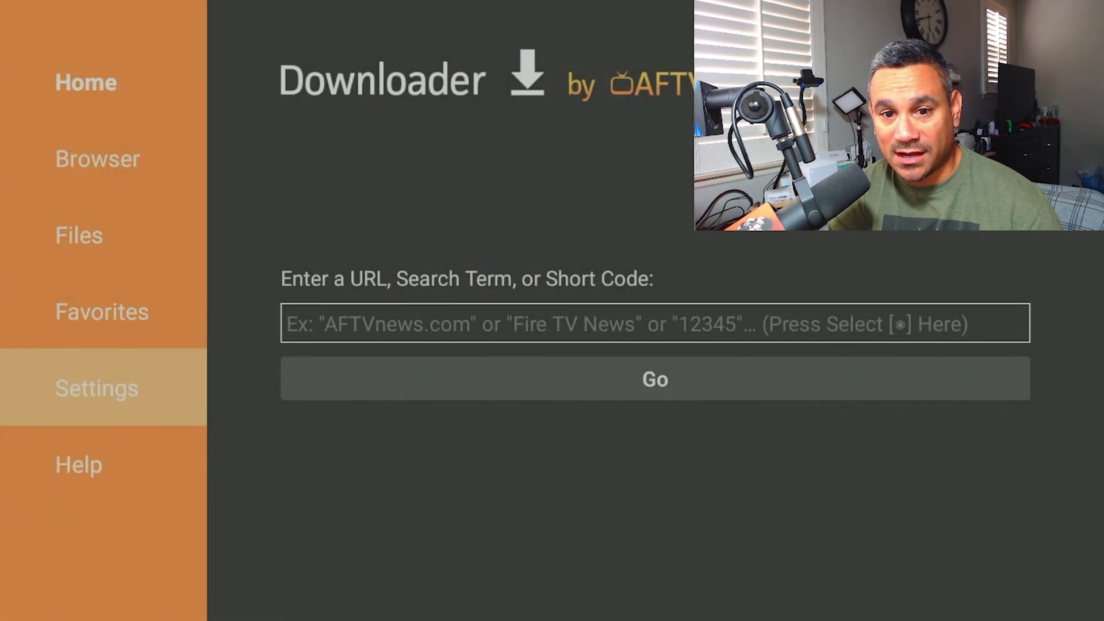
Step: Try installing AIDA64_1.98_Apkpure.apk from Downloader's Files and dismiss the failed-install notice
key(Up)
key(Up)
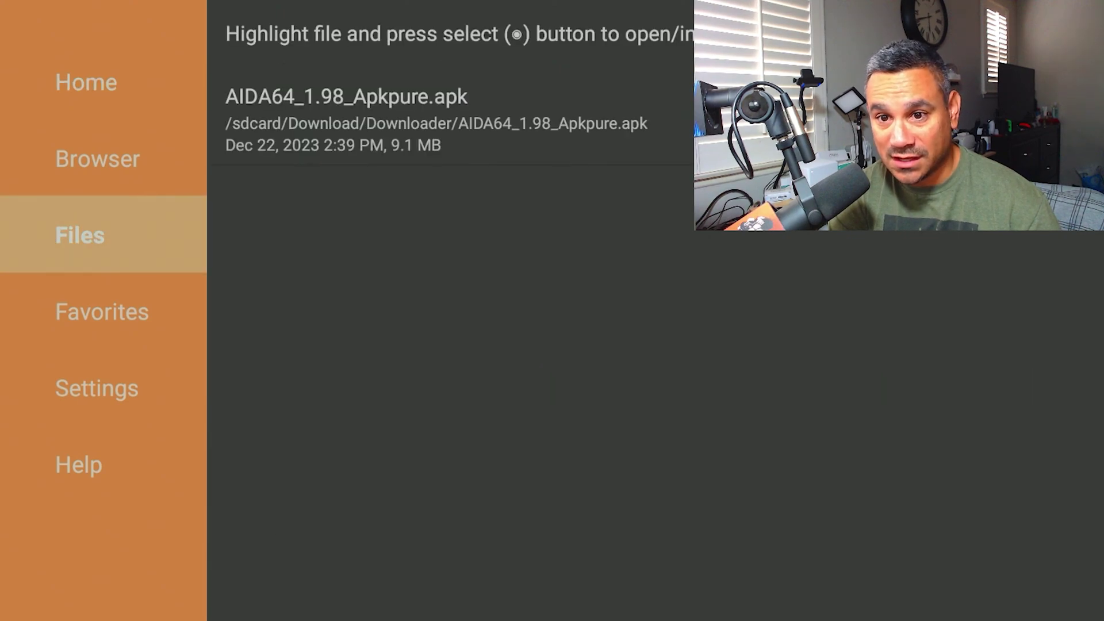
key(Right)
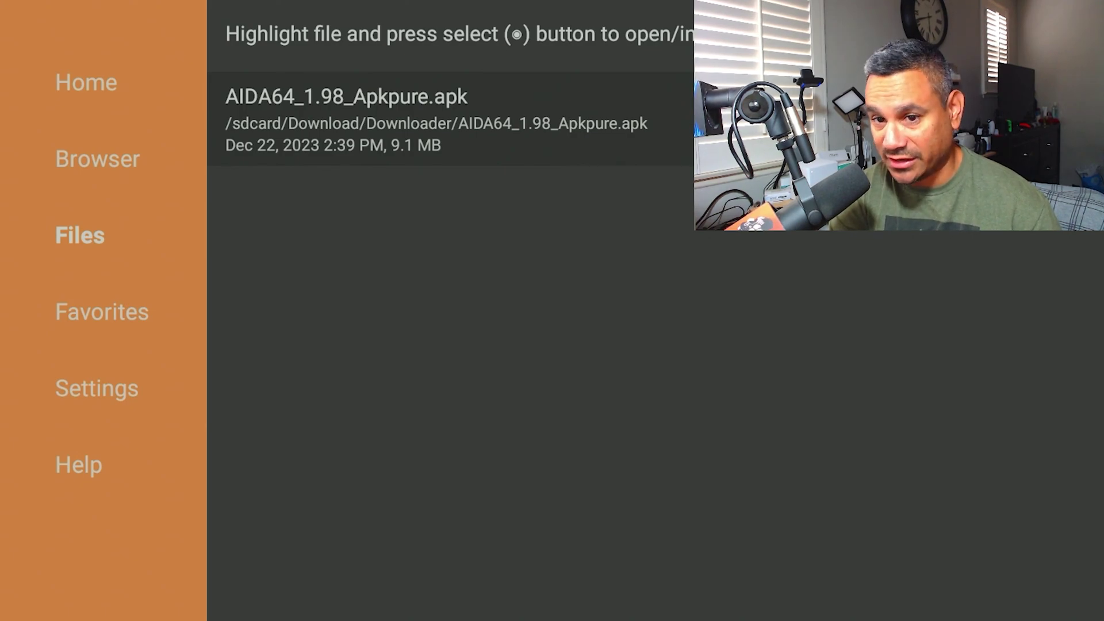
key(Return)
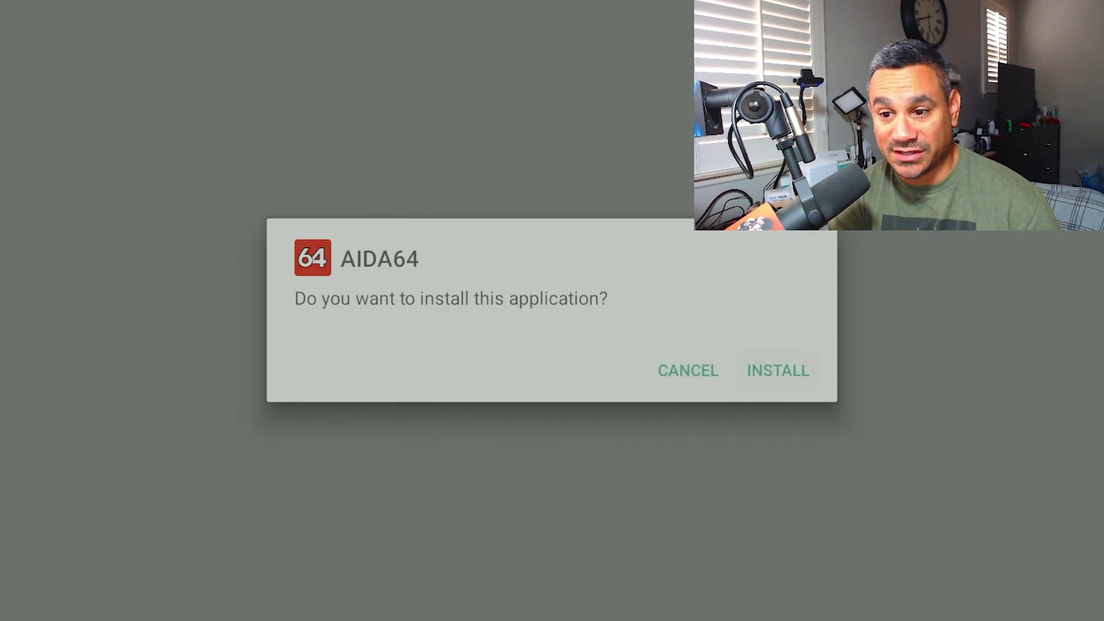
key(Return)
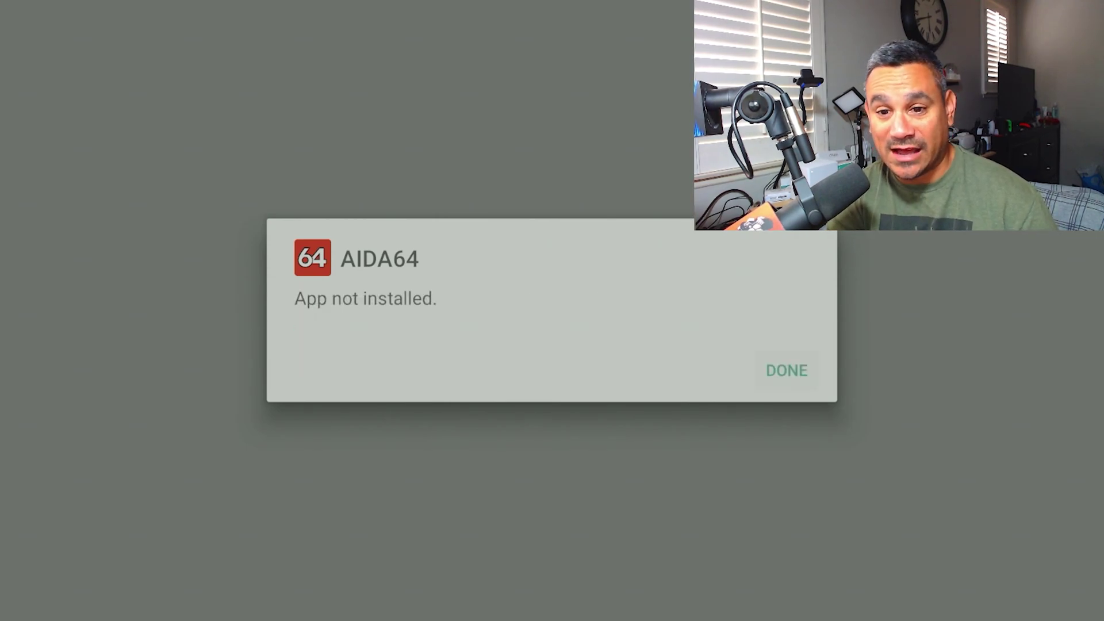
key(Return)
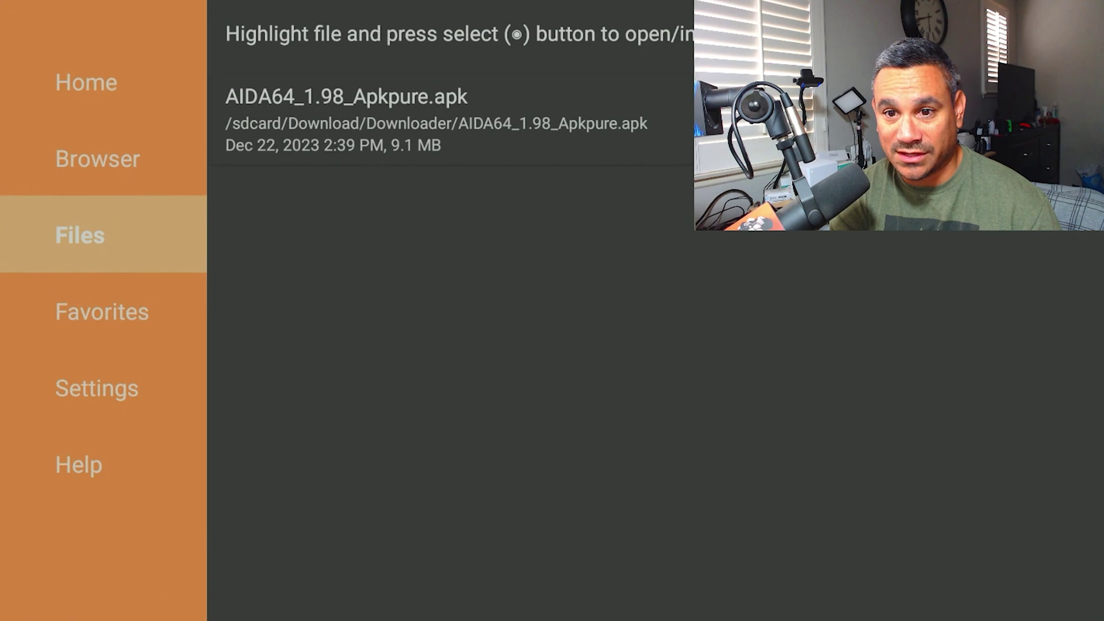
Step: Retry the AIDA64 install, dismiss 'App not installed', and exit Downloader to the home screen
key(Right)
key(Return)
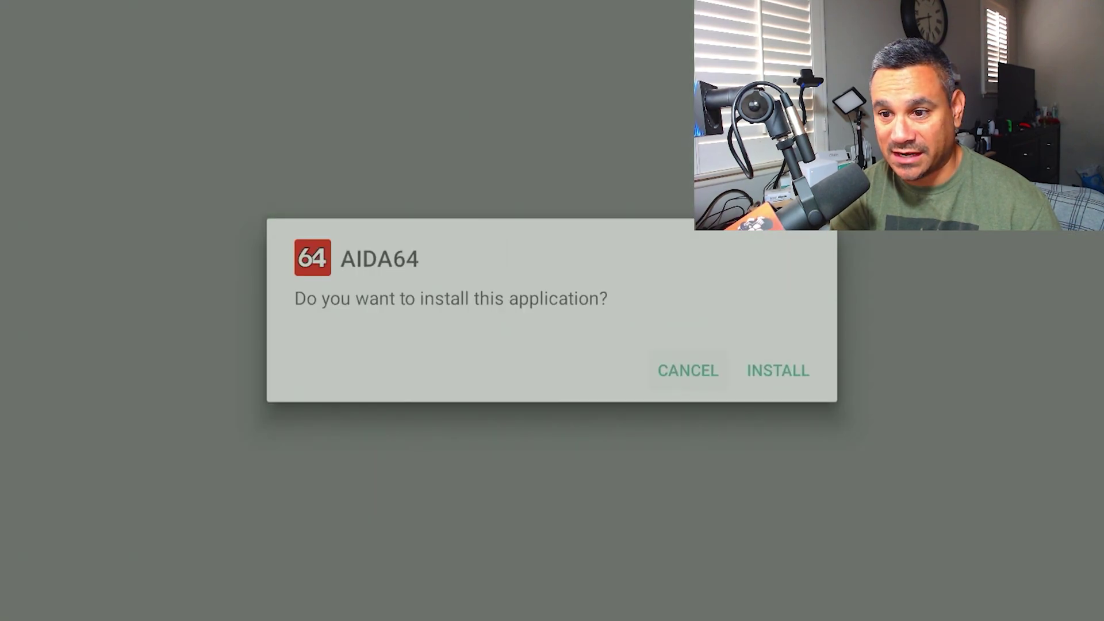
key(Return)
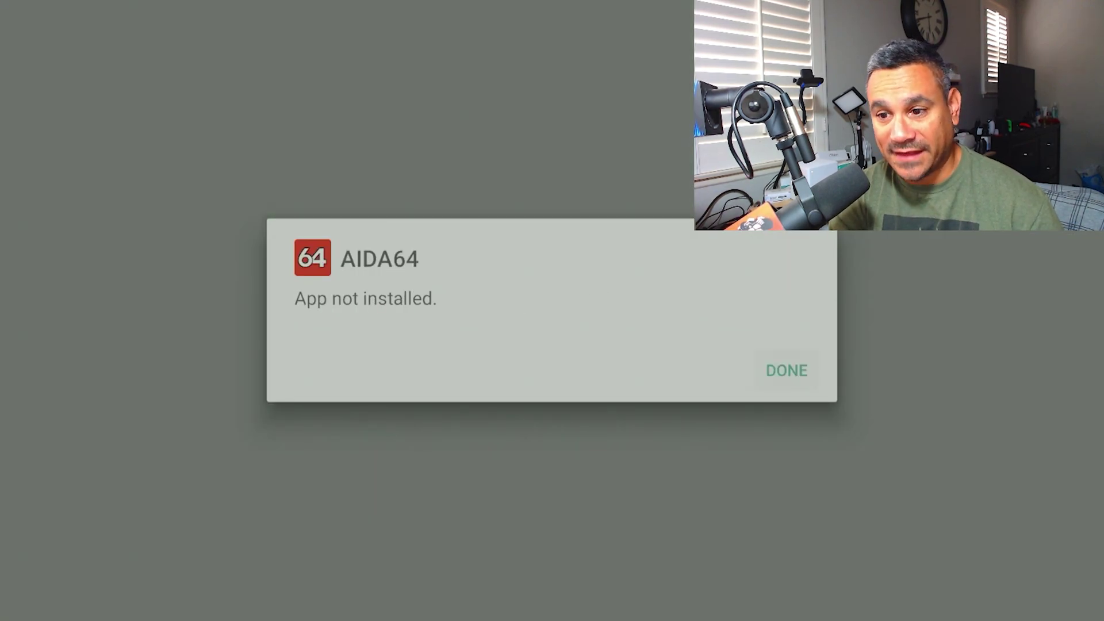
key(Return)
key(Up)
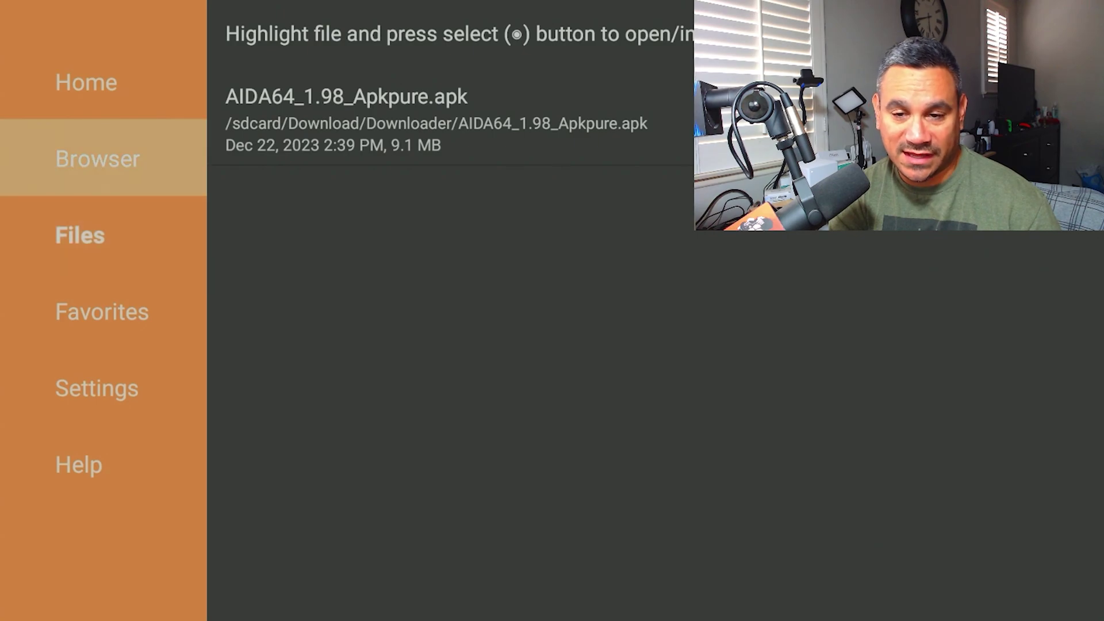
key(Return)
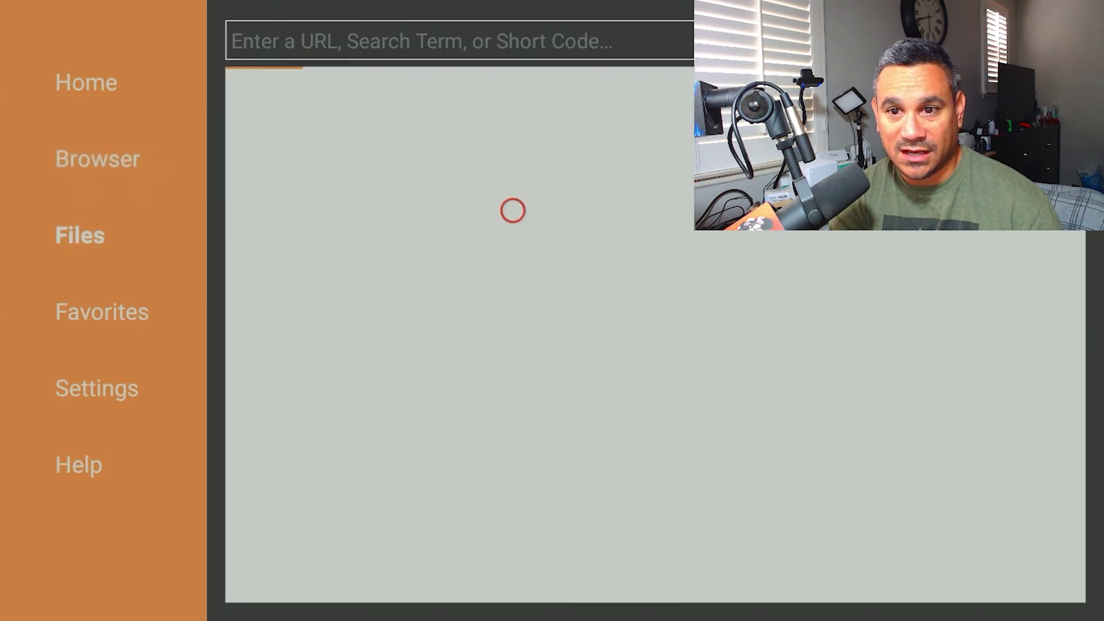
key(Up)
key(Up)
key(Up)
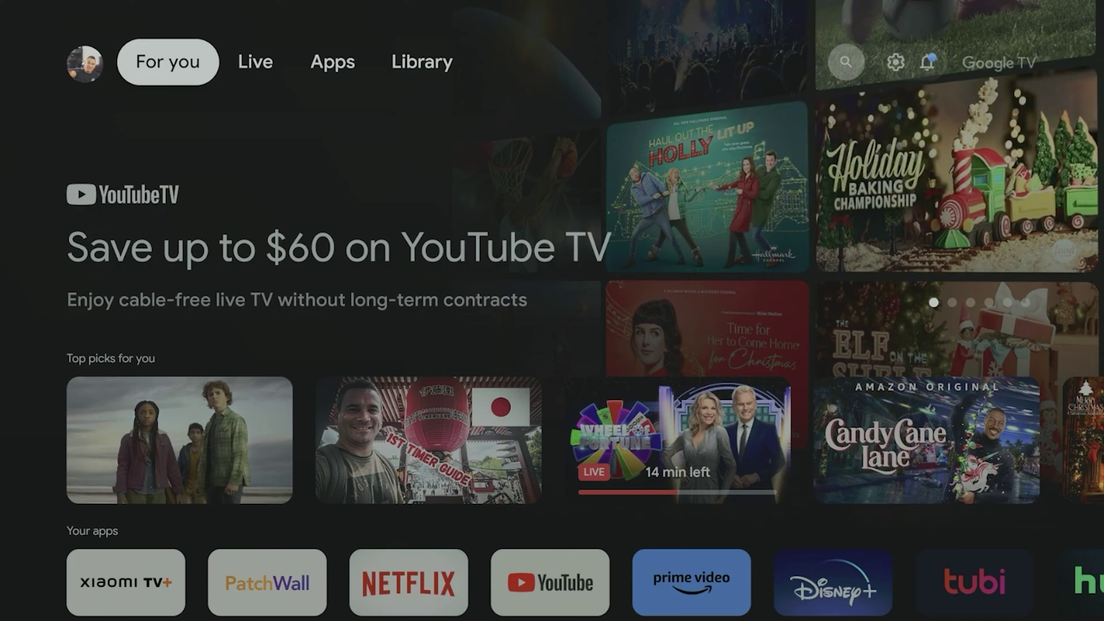
Step: Open the full TV Settings from quick settings and go to System > About
key(Right)
key(Right)
key(Right)
key(Right)
key(Right)
key(Return)
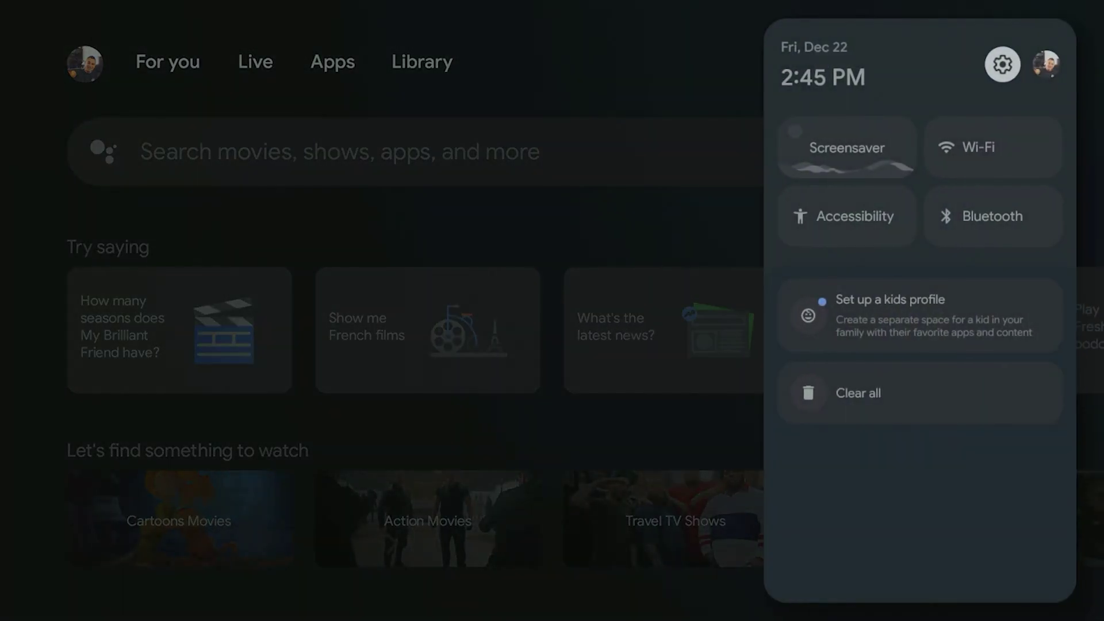
key(Down)
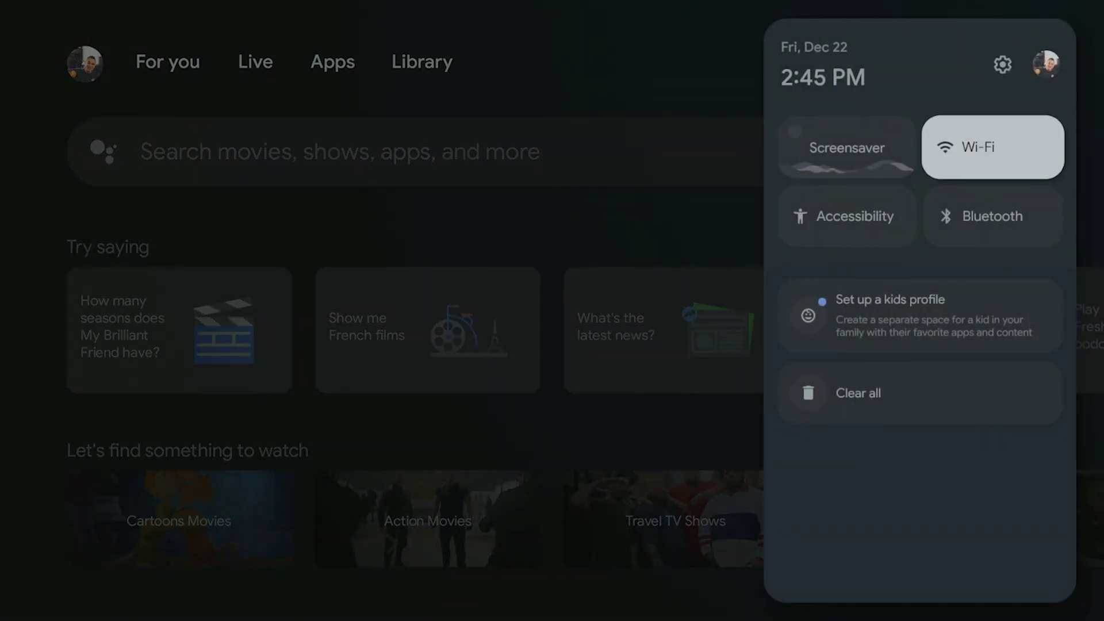
key(Up)
key(Return)
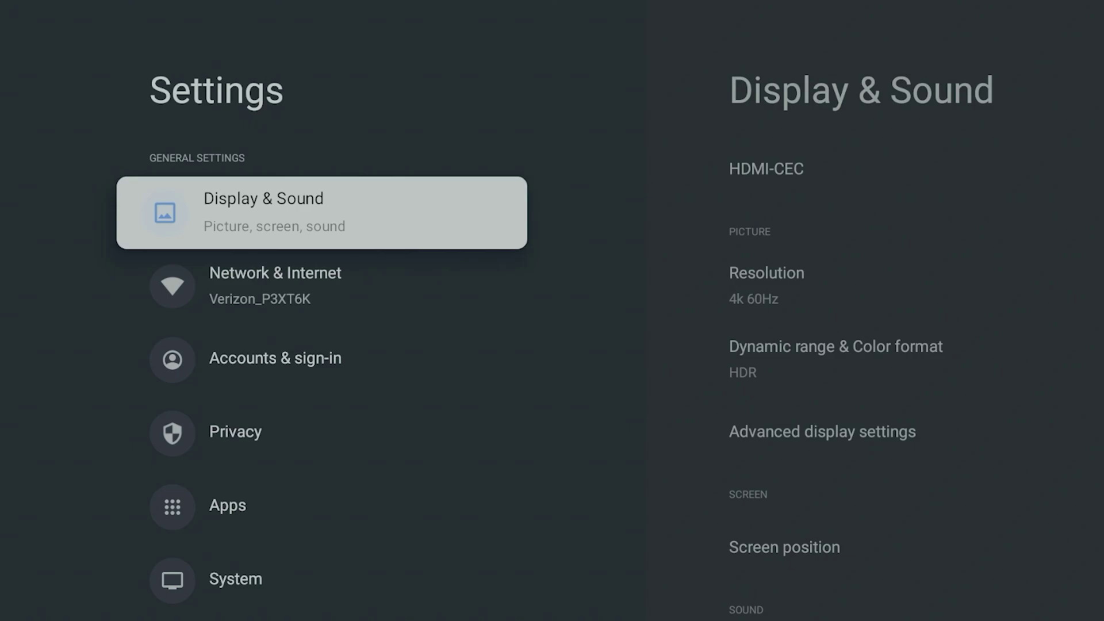
key(Down)
key(Down)
key(Down)
key(Down)
key(Down)
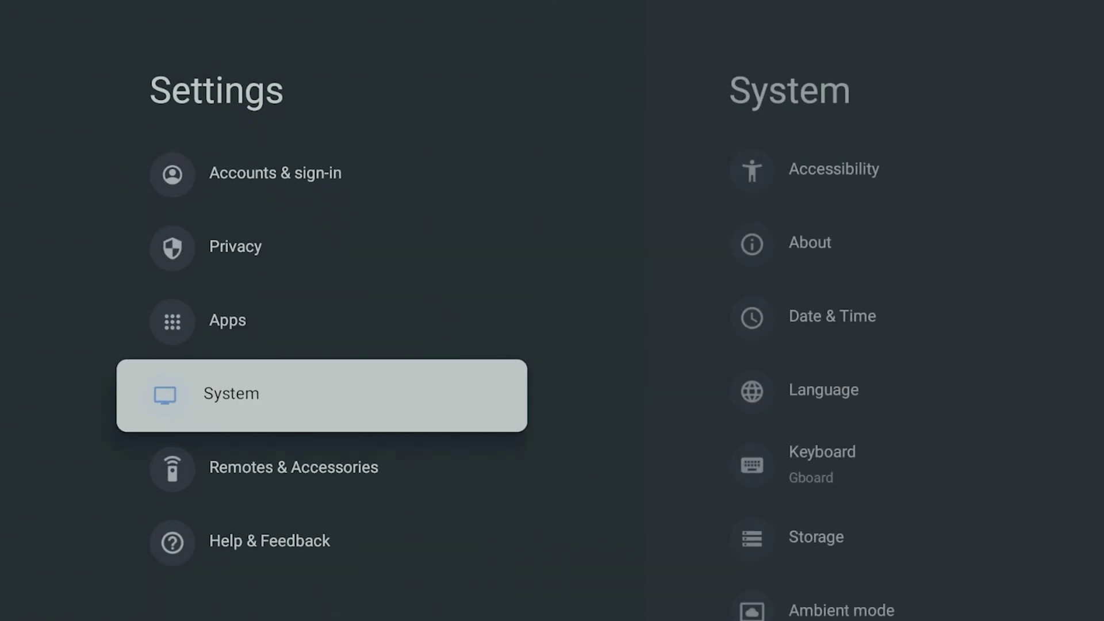
key(Right)
key(Down)
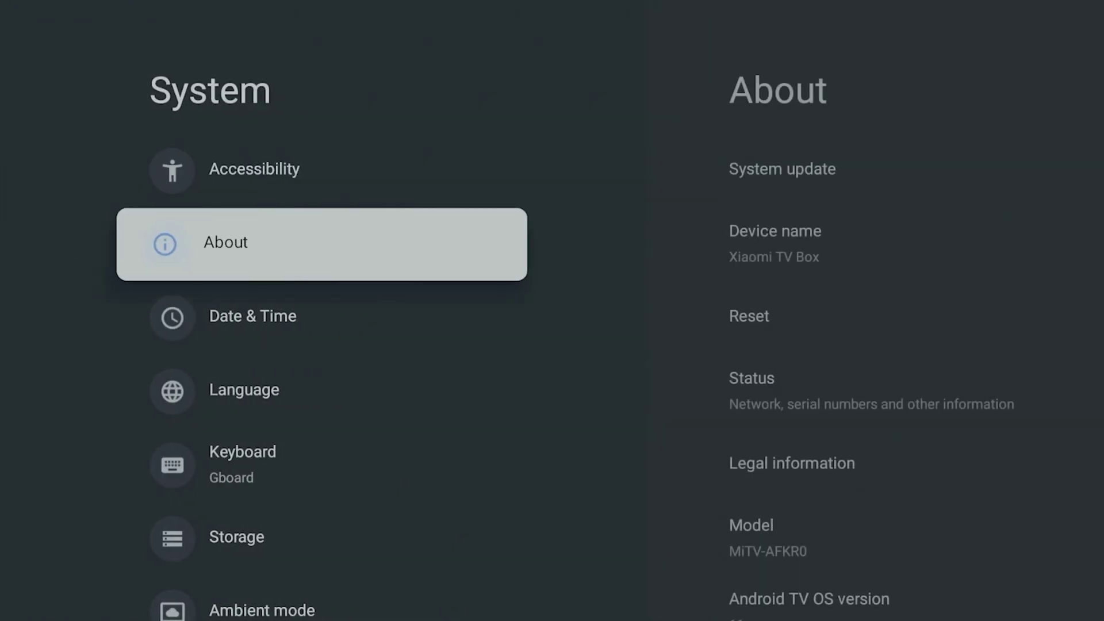
key(Right)
Step: Activate the Android TV OS build entry until developer mode unlocks, then return to System
key(Down)
key(Down)
key(Down)
key(Down)
key(Down)
key(Down)
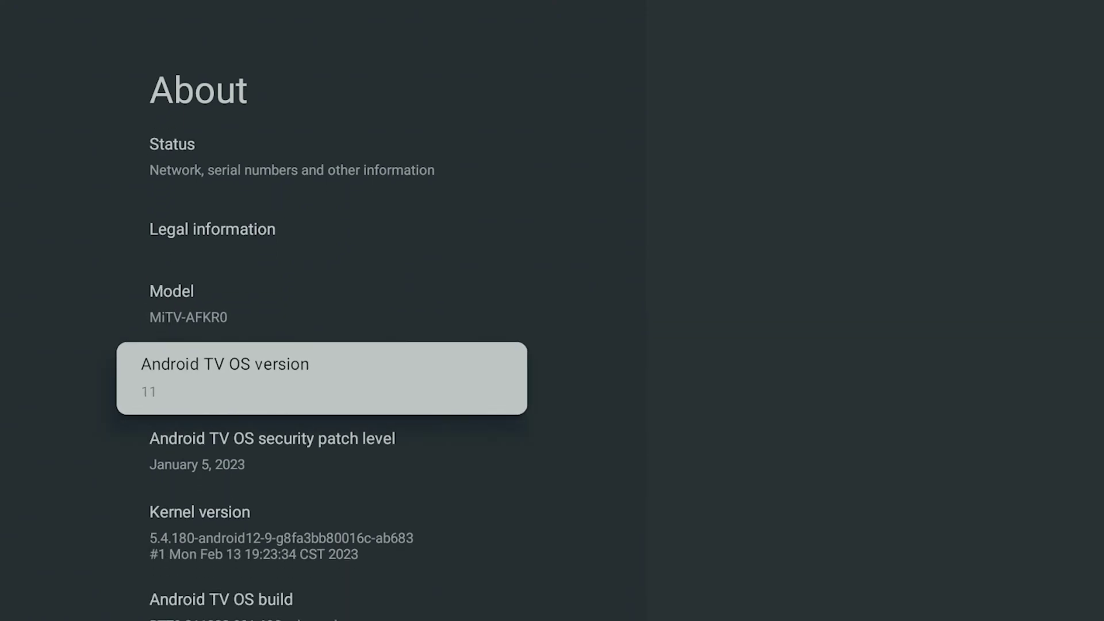
key(Down)
key(Down)
key(Down)
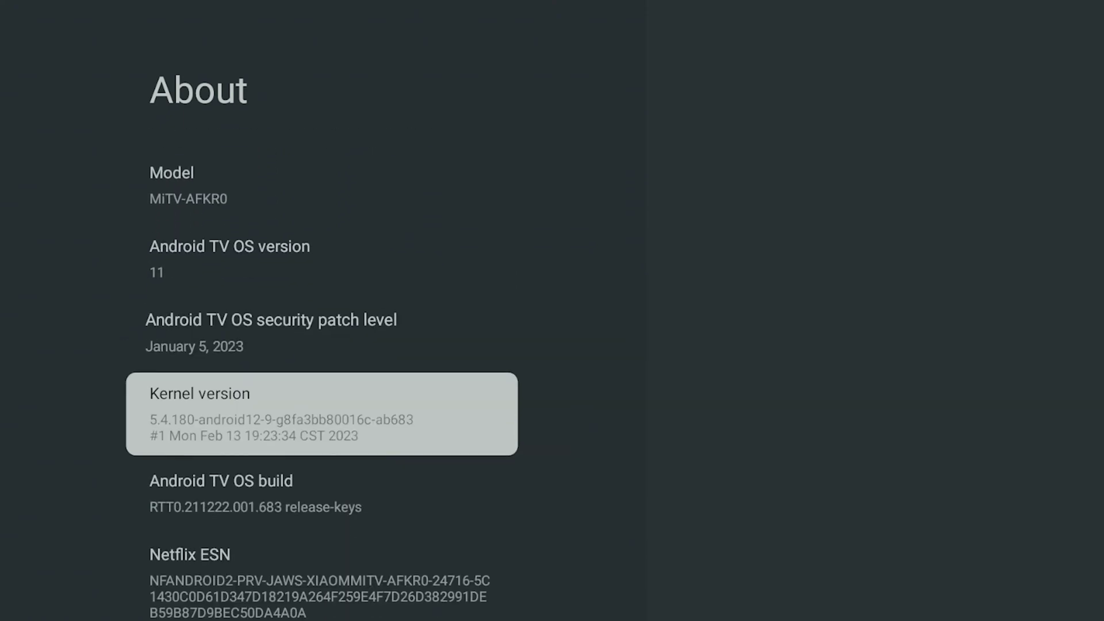
key(Return)
key(Return)
key(Return)
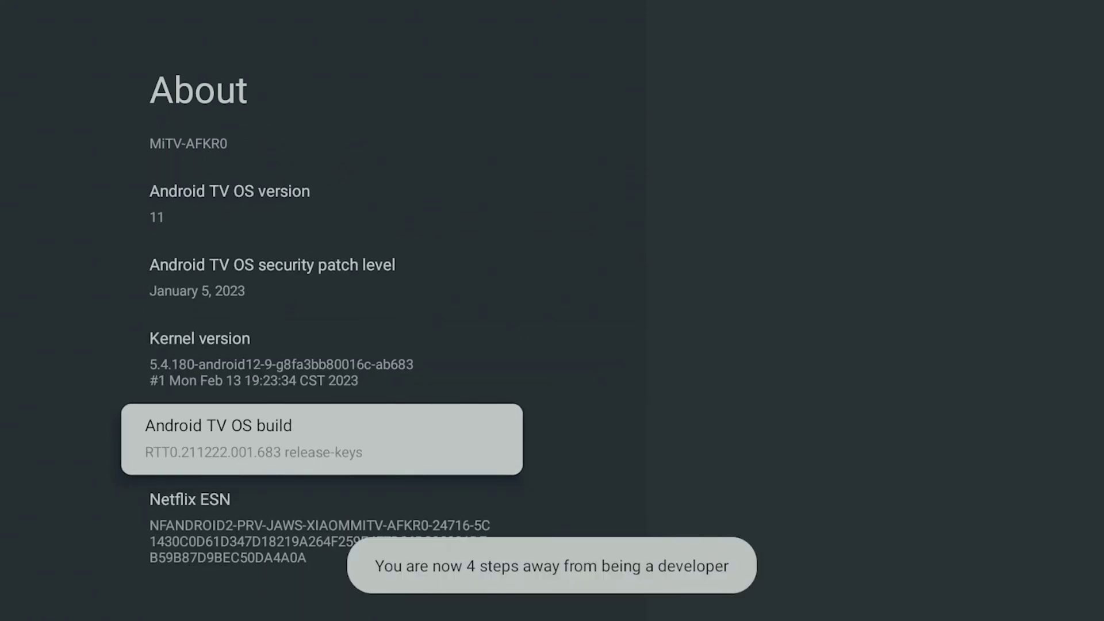
key(Return)
key(Return)
key(Return)
key(Return)
key(Return)
key(Escape)
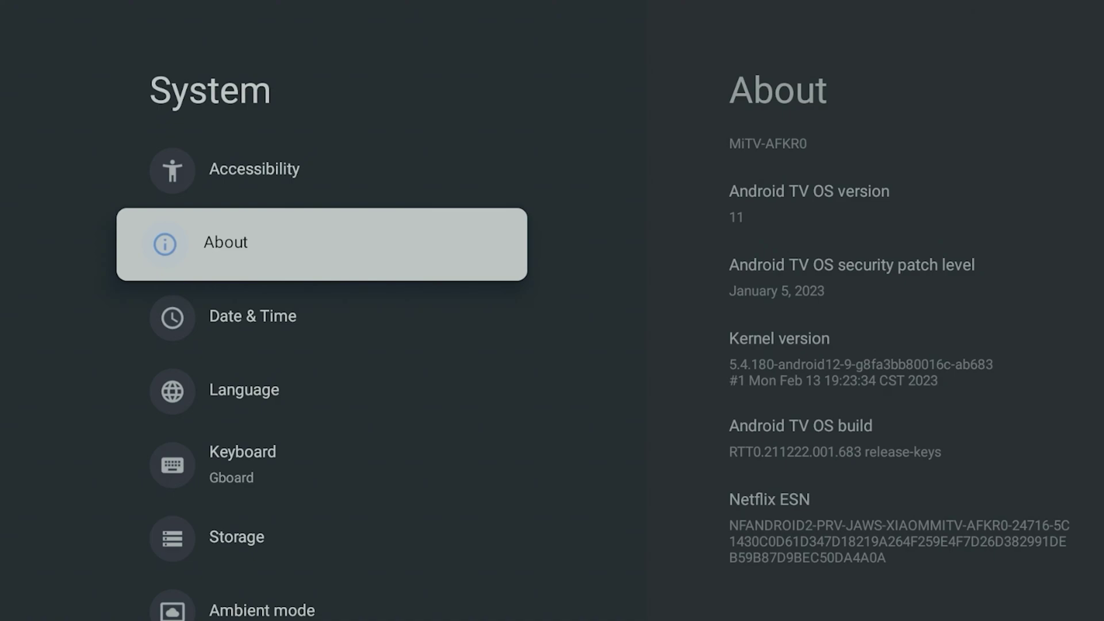
Step: Turn on USB debugging in Developer options, confirm 'Allow USB debugging?', and return to System
key(Down)
key(Down)
key(Down)
key(Down)
key(Down)
key(Down)
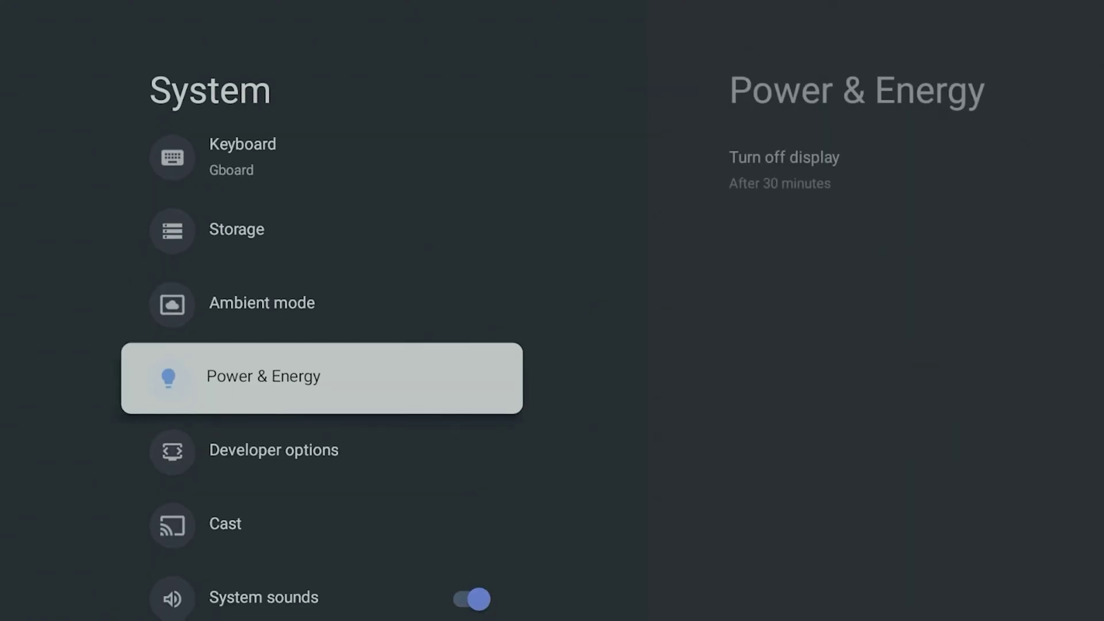
key(Down)
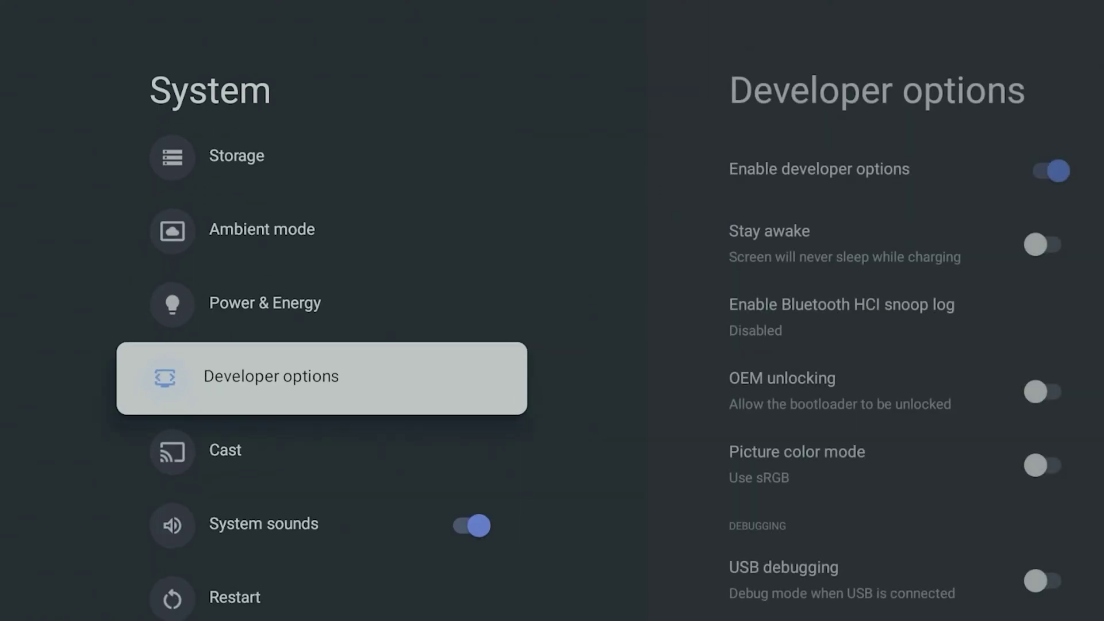
key(Return)
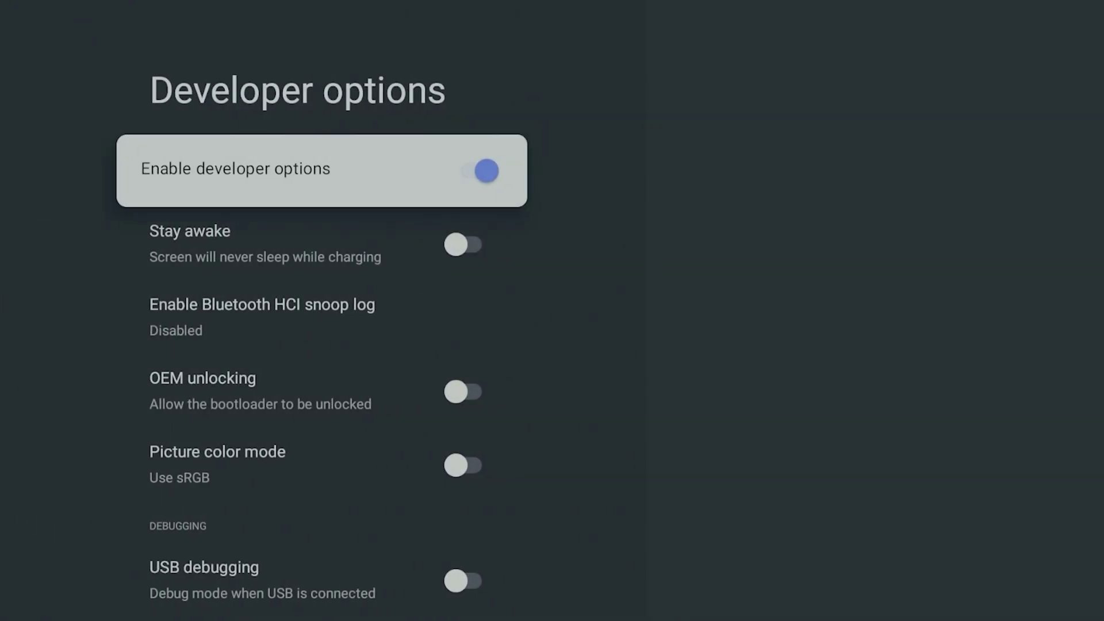
key(Down)
key(Down)
key(Down)
key(Down)
key(Down)
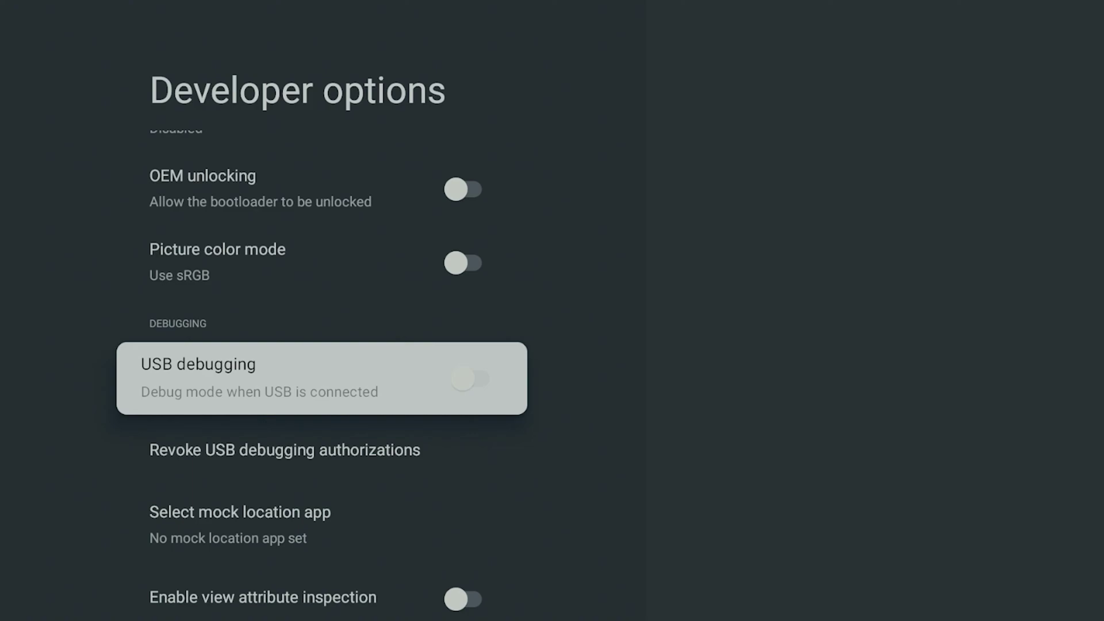
key(Return)
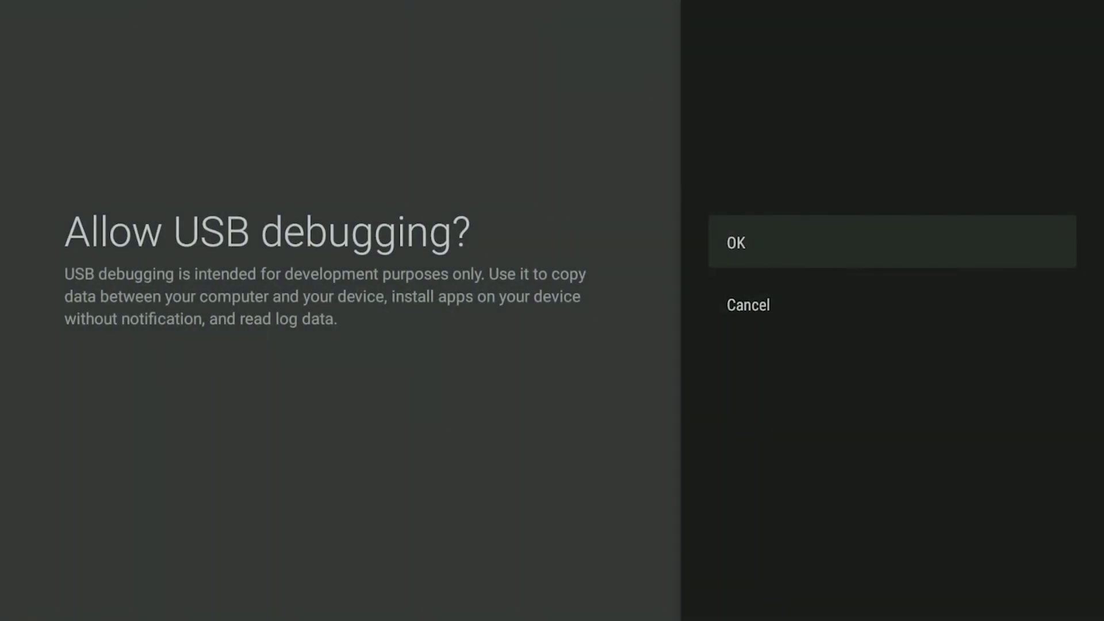
key(Return)
key(Down)
key(Down)
key(Down)
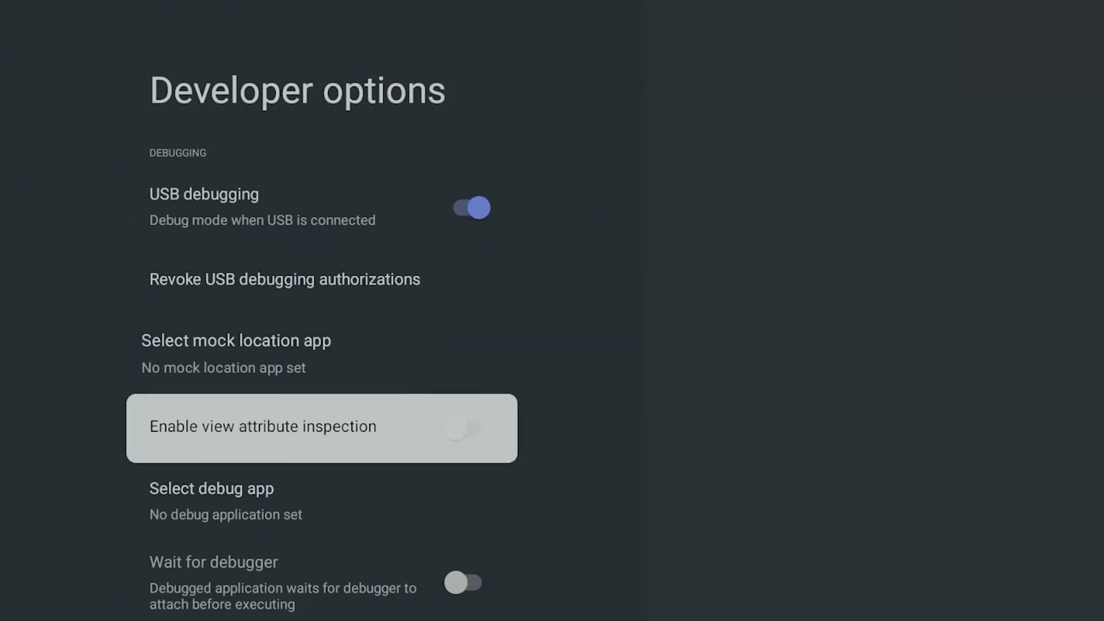
key(Down)
key(Down)
key(Down)
key(Down)
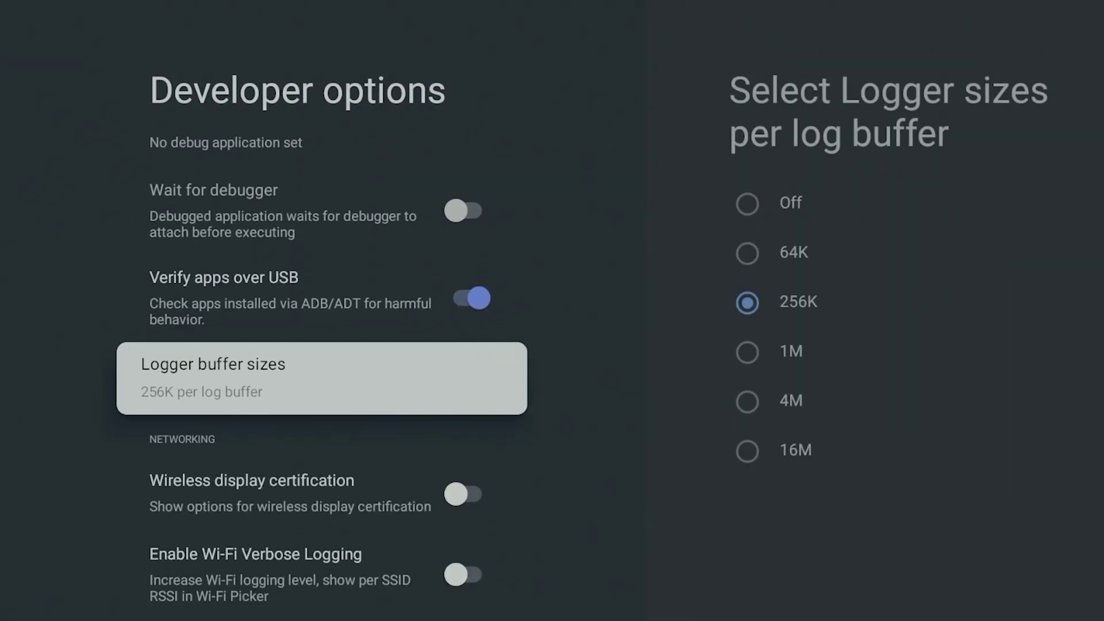
key(Up)
key(Up)
key(Up)
key(Up)
key(Up)
key(Up)
key(Up)
key(Up)
key(Up)
key(Up)
key(Up)
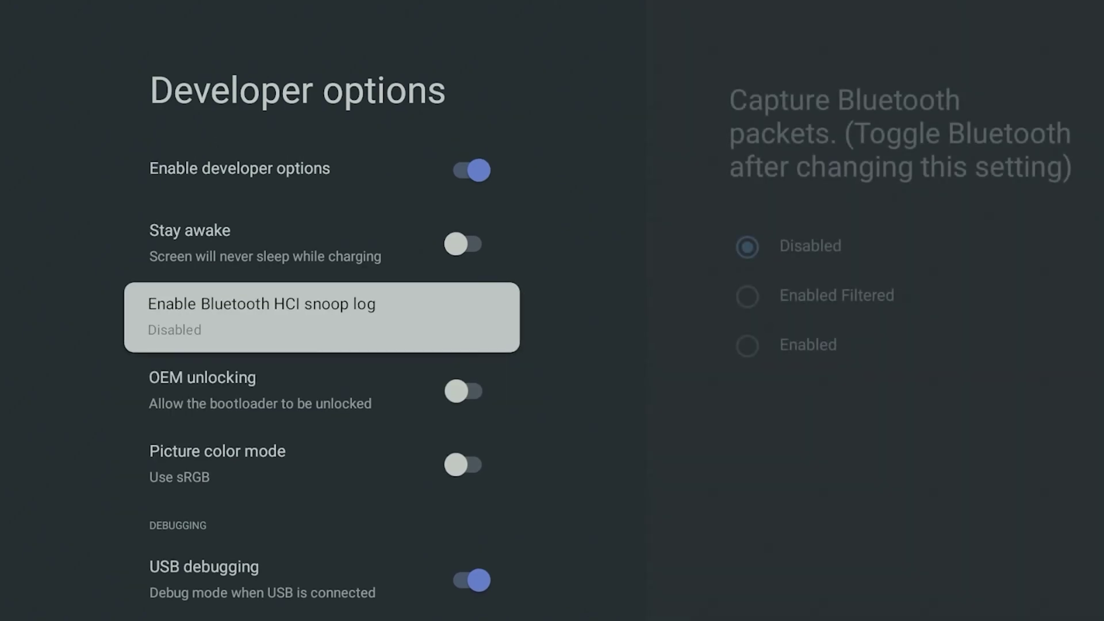
key(Up)
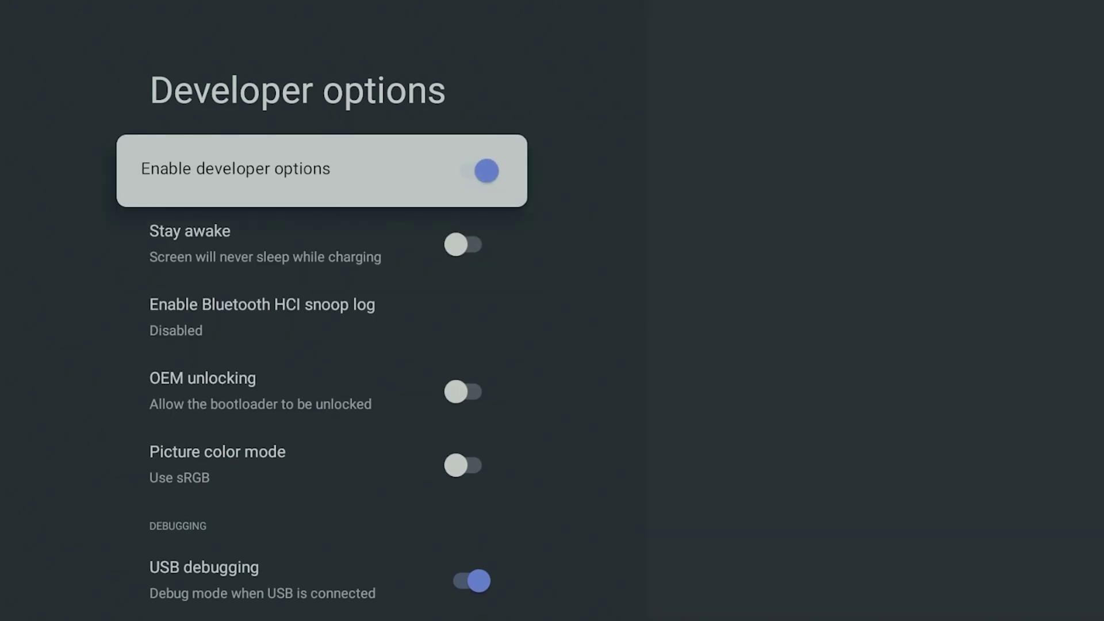
key(Down)
key(Escape)
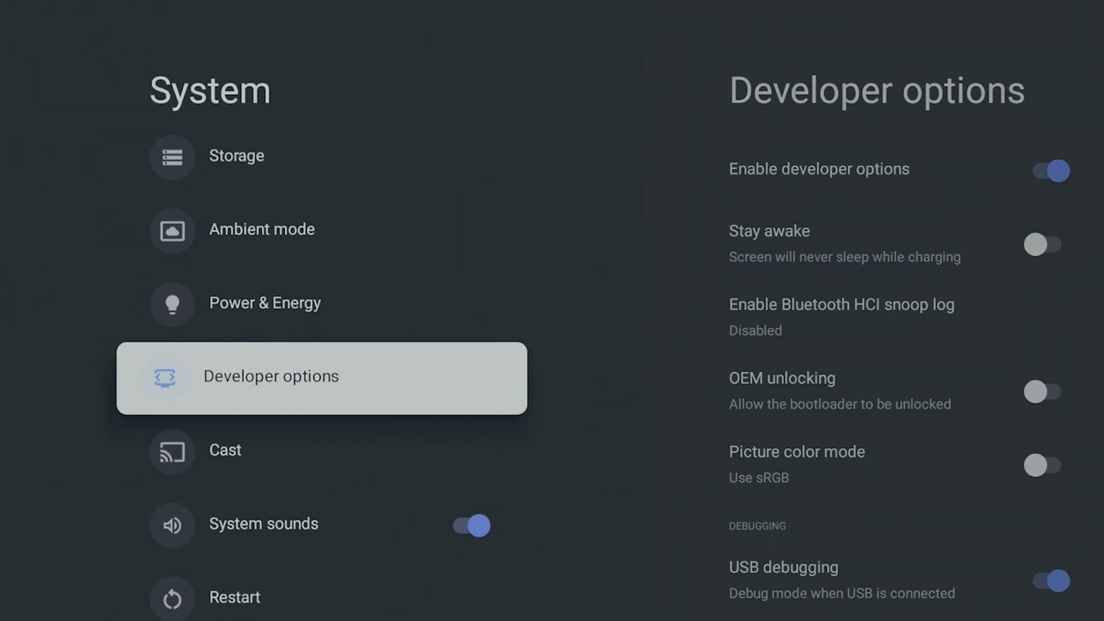
Step: Close Settings so Google TV's Apps page with its app categories comes into view
key(Down)
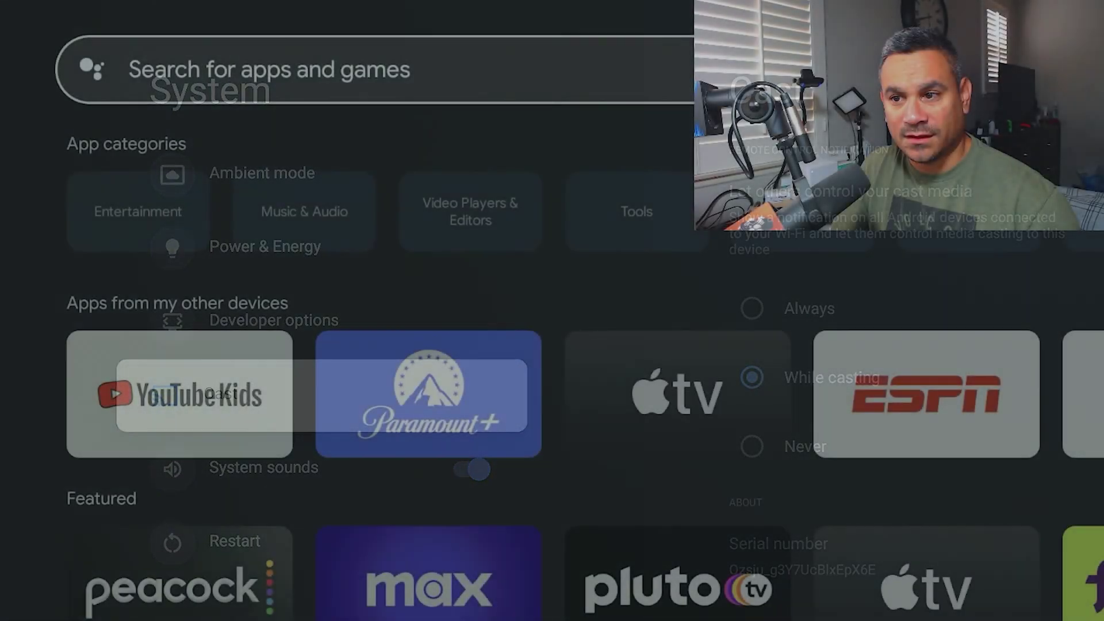